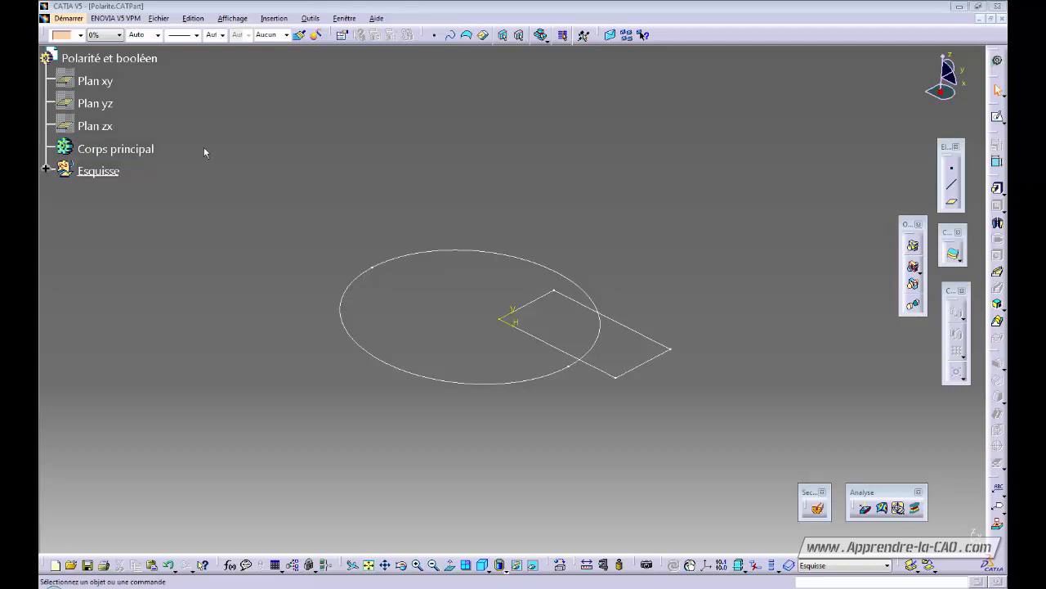
Insert a new empty body into the Polarité et booléen part.
{"action": "left_click", "coordinate": [273, 18]}
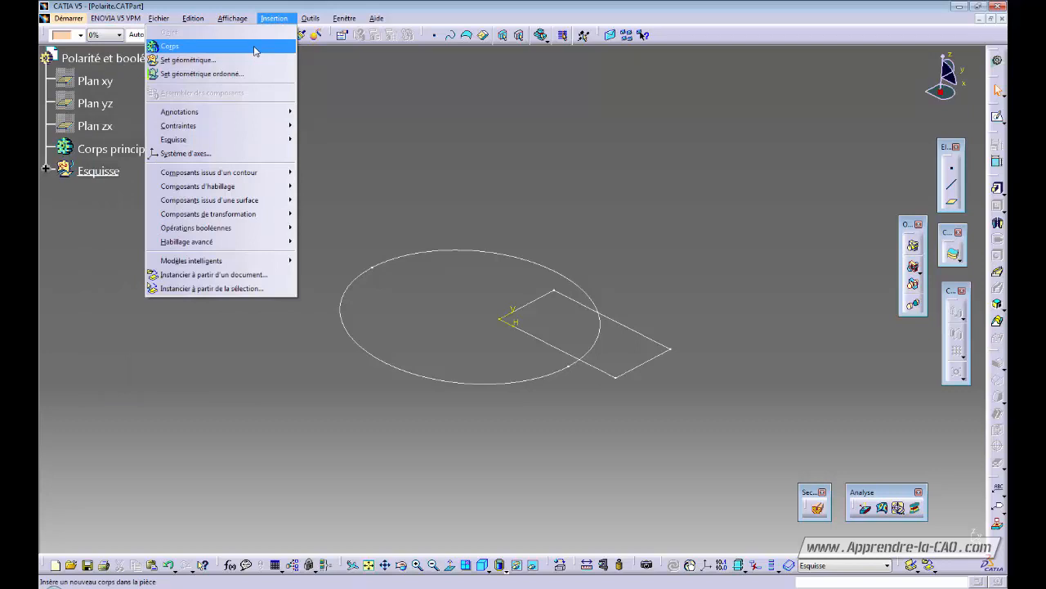
{"action": "left_click", "coordinate": [254, 49]}
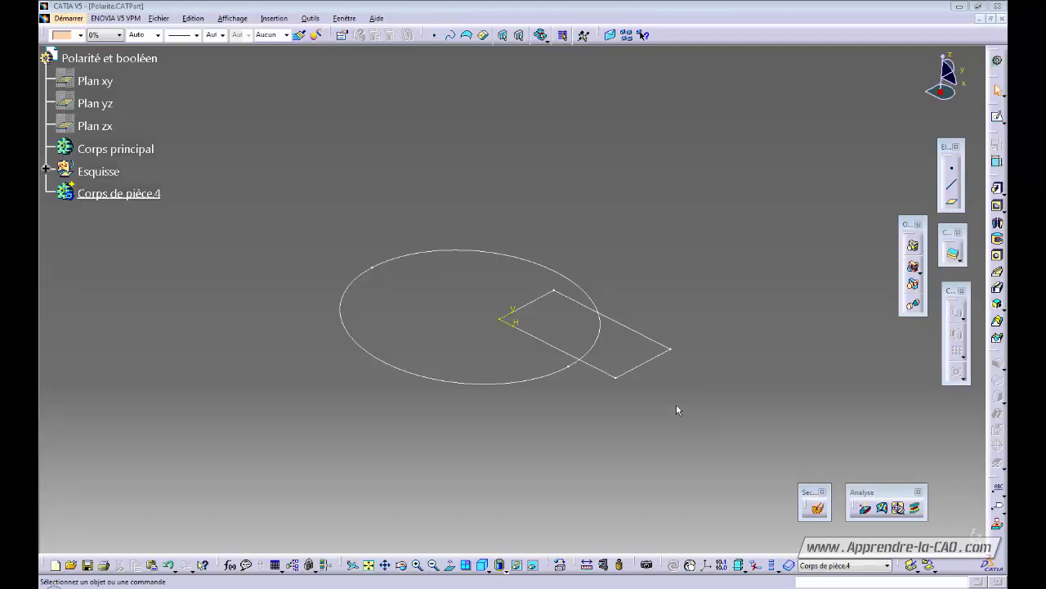
{"action": "right_click", "coordinate": [135, 199]}
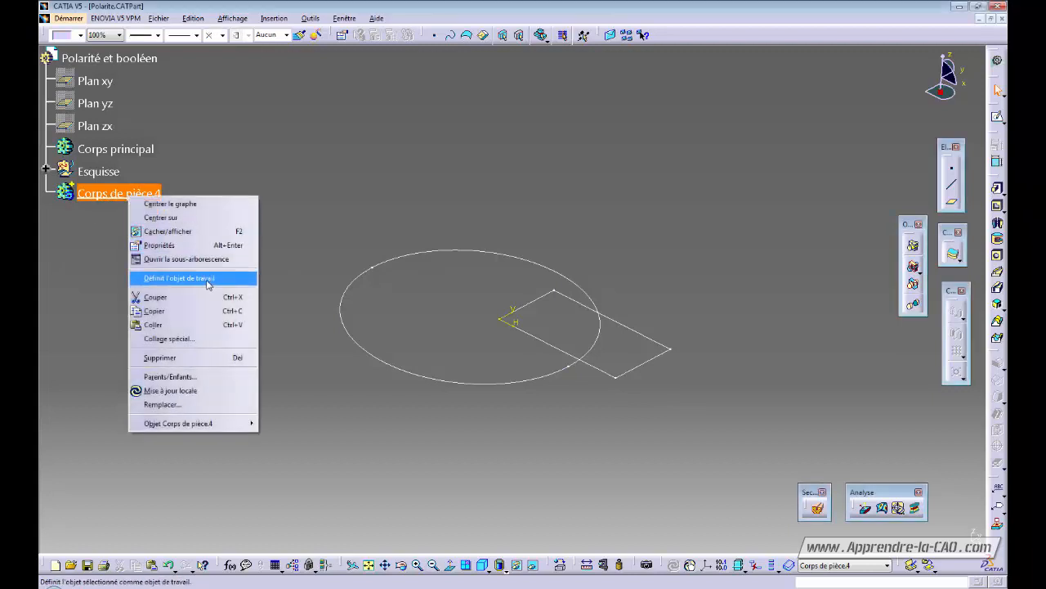
{"action": "key", "text": "Escape"}
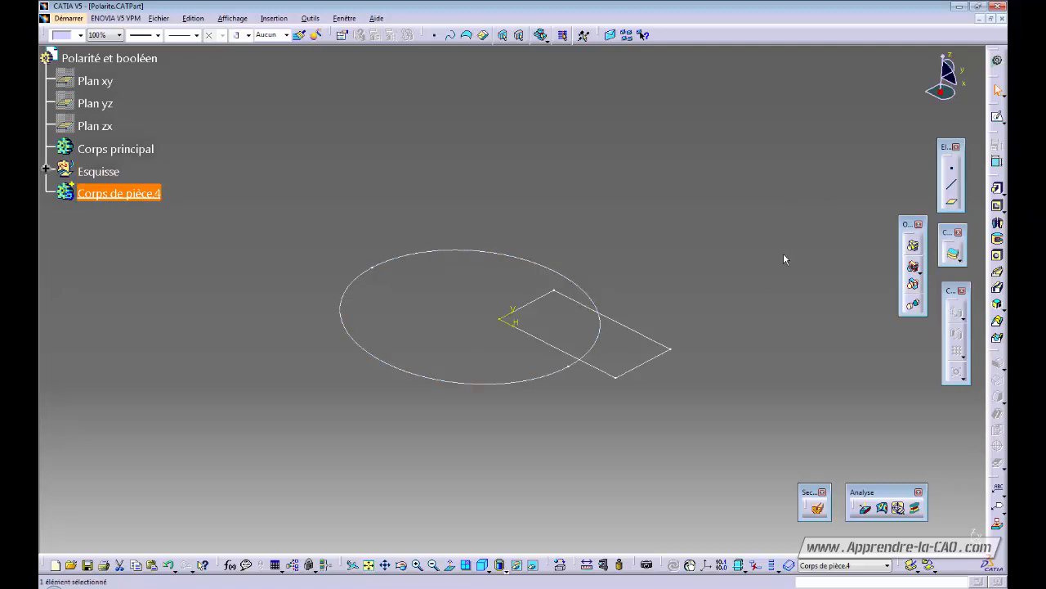
Extrude the circle sketch upward about 96 mm in the new body and expand that body in the tree.
{"action": "left_click", "coordinate": [997, 189]}
{"action": "left_click", "coordinate": [521, 258]}
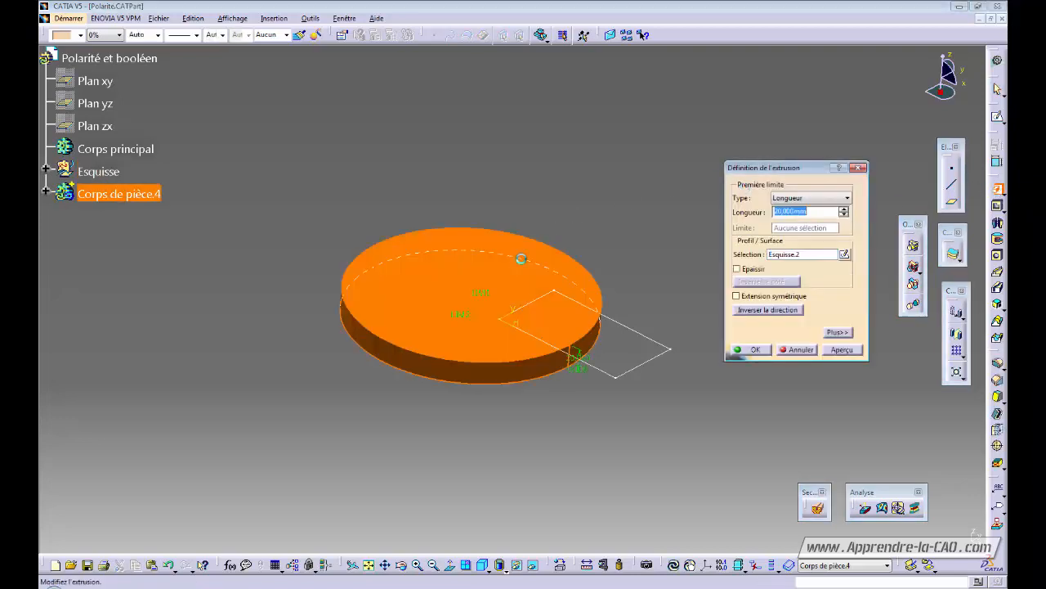
{"action": "left_click_drag", "start_coordinate": [482, 301], "coordinate": [488, 229]}
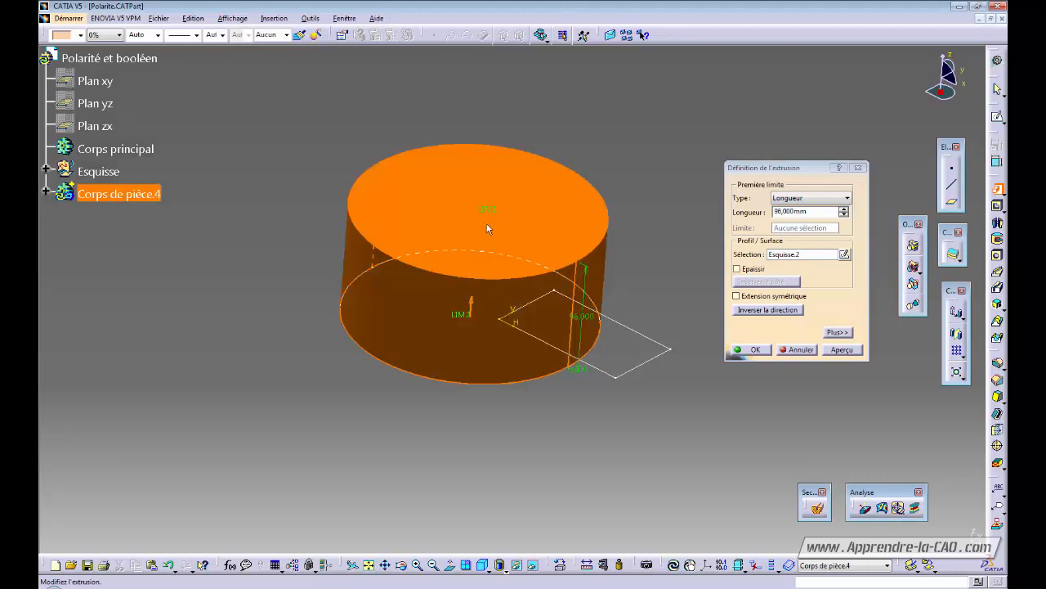
{"action": "left_click", "coordinate": [751, 350]}
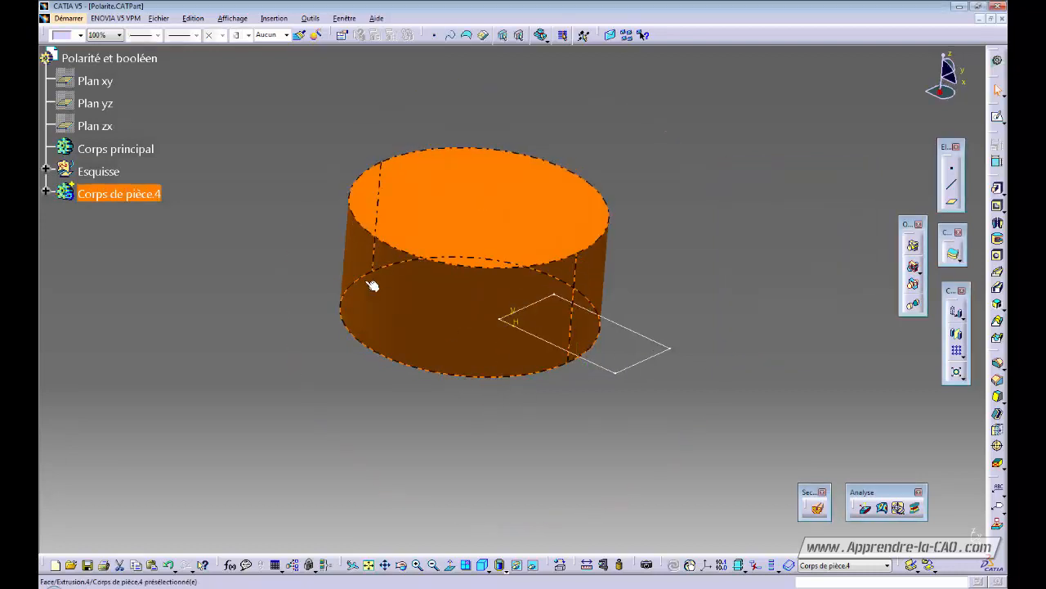
{"action": "left_click", "coordinate": [364, 404]}
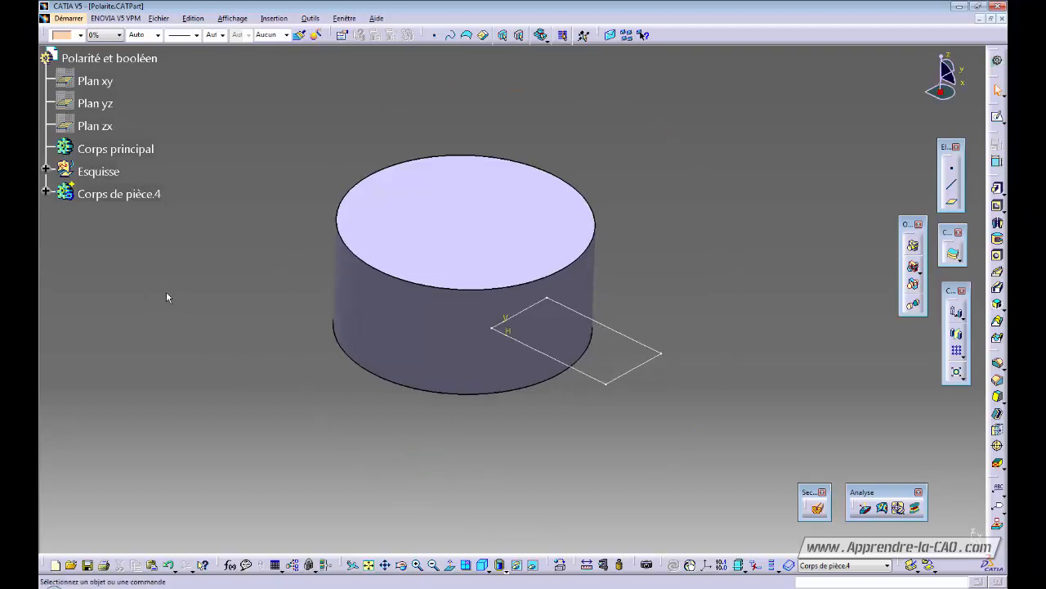
{"action": "left_click", "coordinate": [46, 194]}
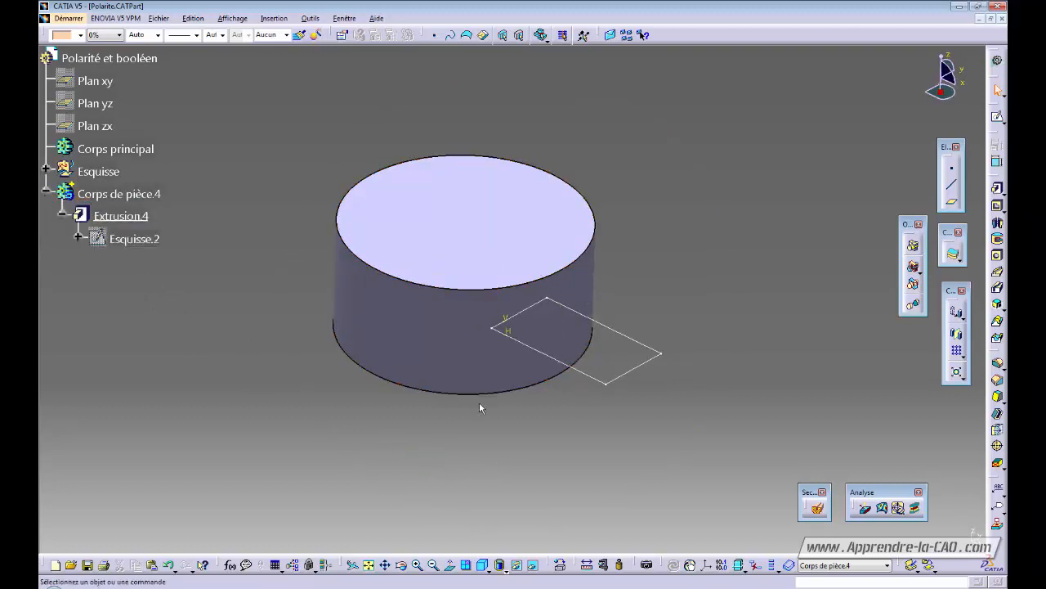
{"action": "middle_click_drag", "start_coordinate": [479, 402], "coordinate": [465, 416]}
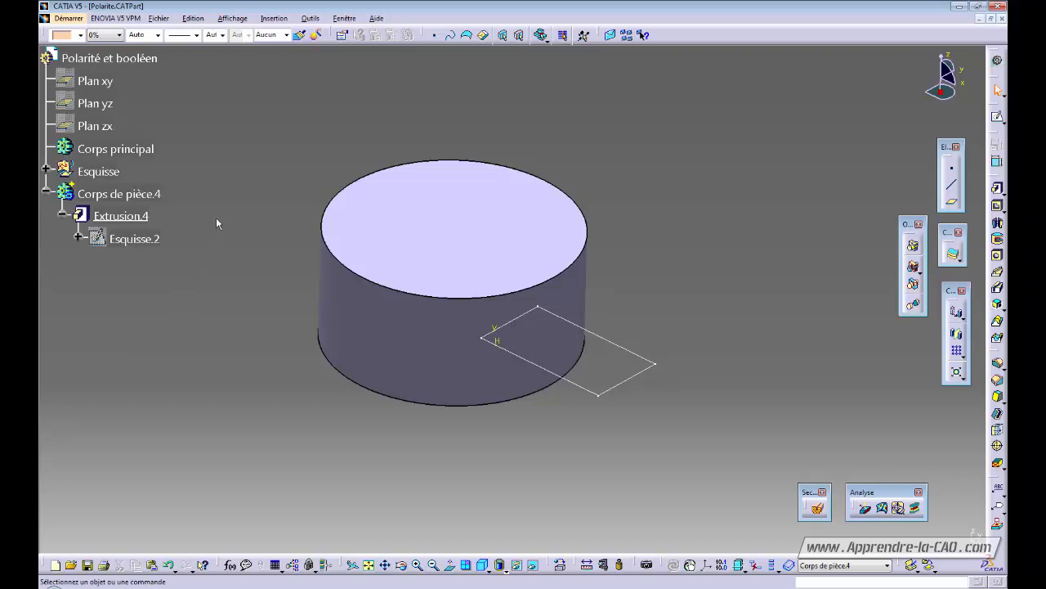
Insert a second new body into the part, separate from the cylinder's body.
{"action": "left_click", "coordinate": [272, 20]}
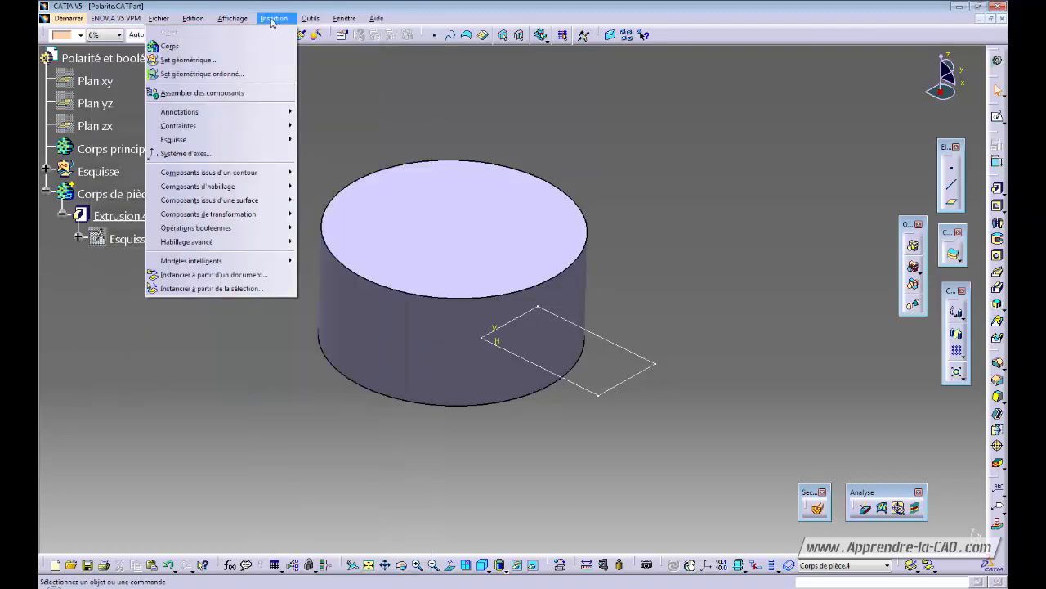
{"action": "left_click", "coordinate": [265, 49]}
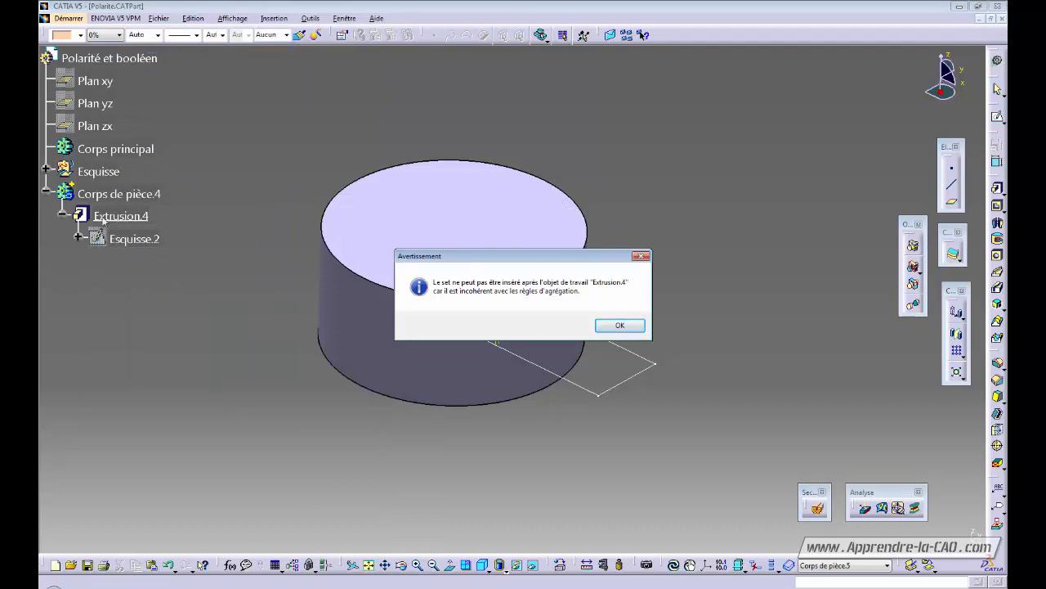
{"action": "left_click", "coordinate": [621, 325]}
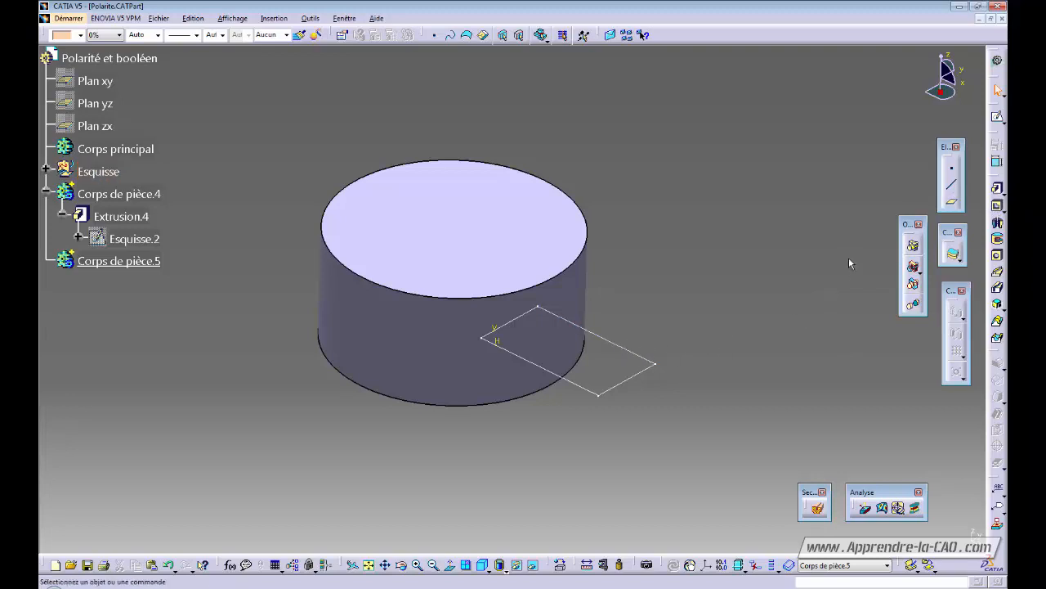
Create a pocket from the rectangle sketch in the second body, moving its limits up from above the sketch plane to above the cylinder's top face.
{"action": "left_click", "coordinate": [997, 208]}
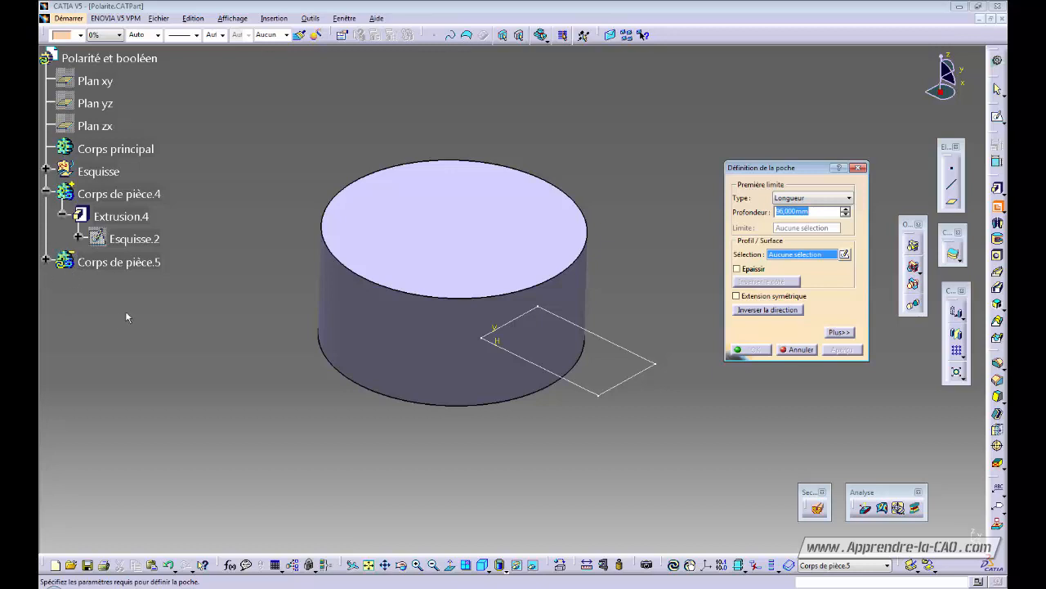
{"action": "left_click", "coordinate": [620, 346]}
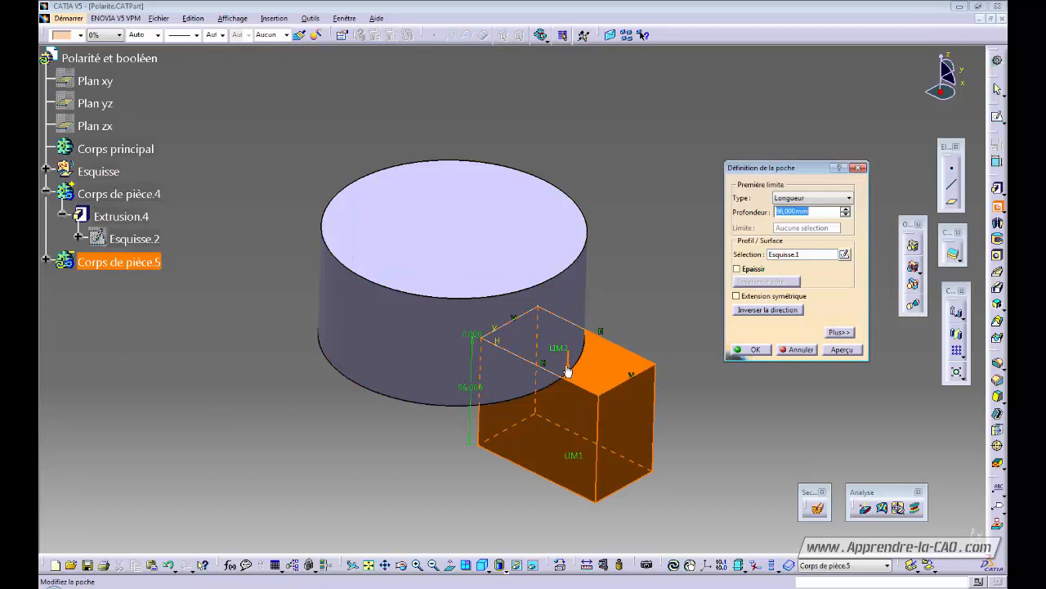
{"action": "left_click_drag", "start_coordinate": [564, 350], "coordinate": [557, 314]}
{"action": "left_click_drag", "start_coordinate": [581, 244], "coordinate": [585, 191]}
{"action": "left_click", "coordinate": [760, 350]}
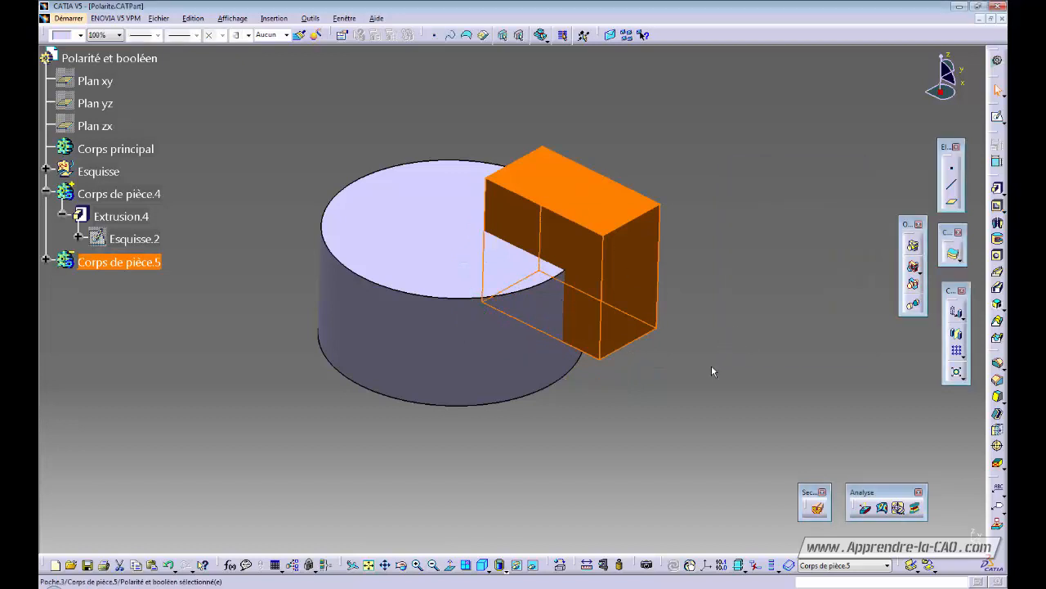
{"action": "left_click", "coordinate": [708, 369]}
{"action": "middle_click_drag", "start_coordinate": [654, 387], "coordinate": [463, 408]}
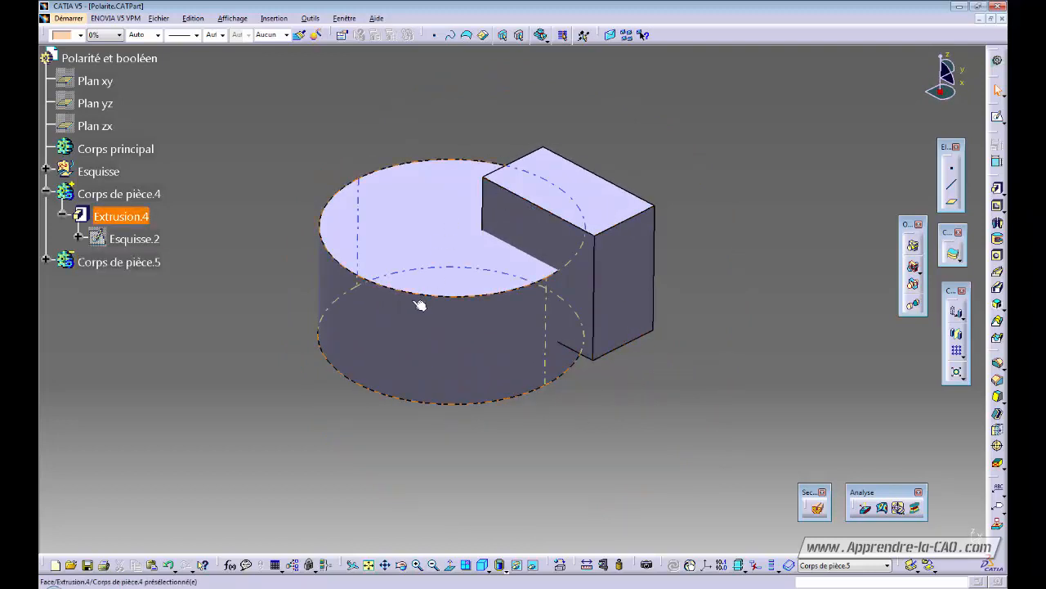
Examine the cylinder body and the pocket body, comparing their tree symbols and the feature inside the pocket body.
{"action": "left_click", "coordinate": [129, 194]}
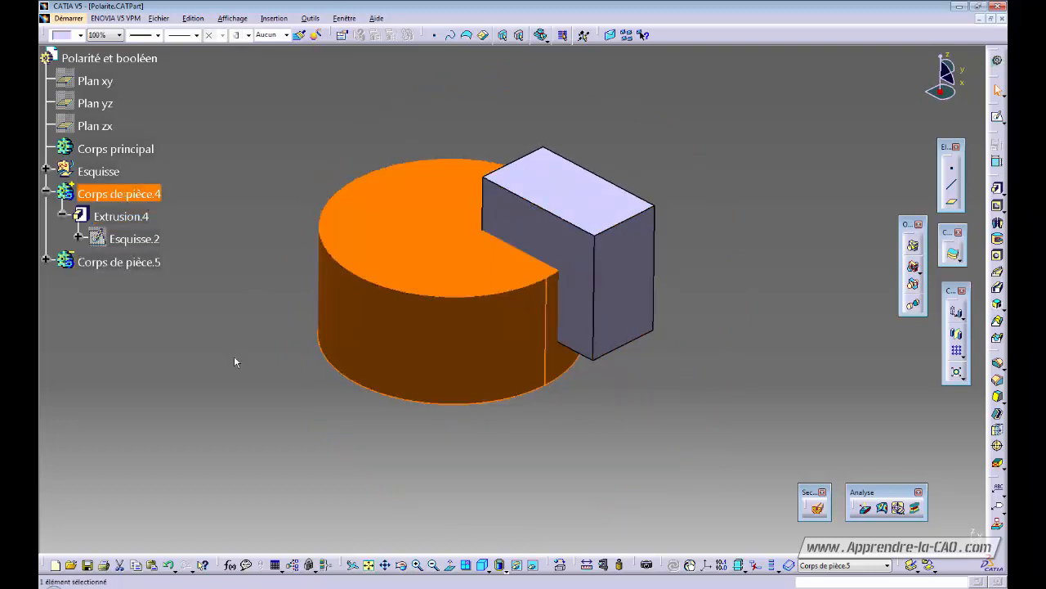
{"action": "left_click", "coordinate": [129, 263]}
{"action": "left_click", "coordinate": [46, 262]}
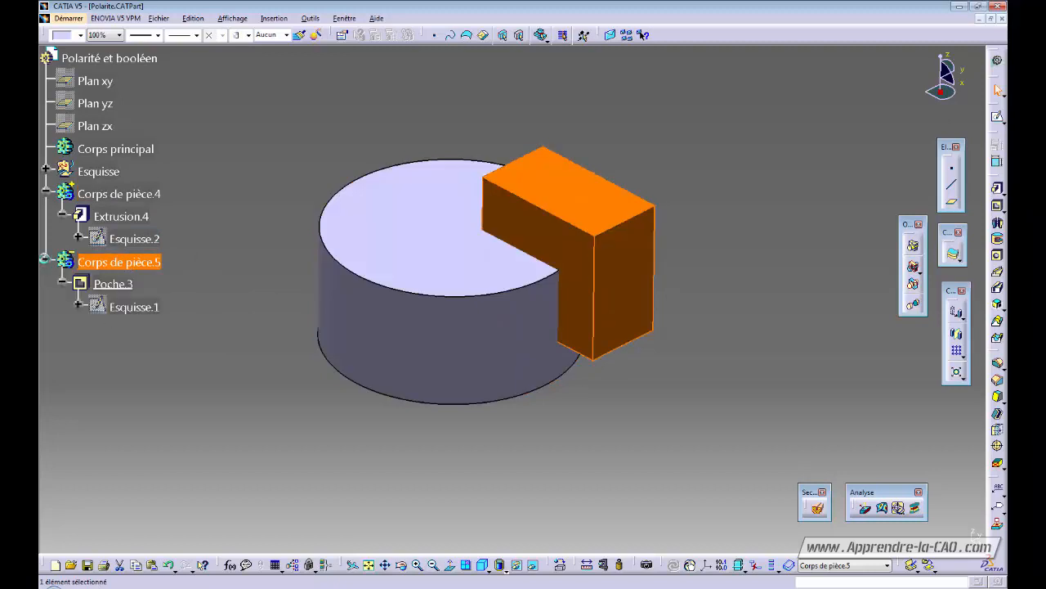
{"action": "left_click", "coordinate": [381, 427]}
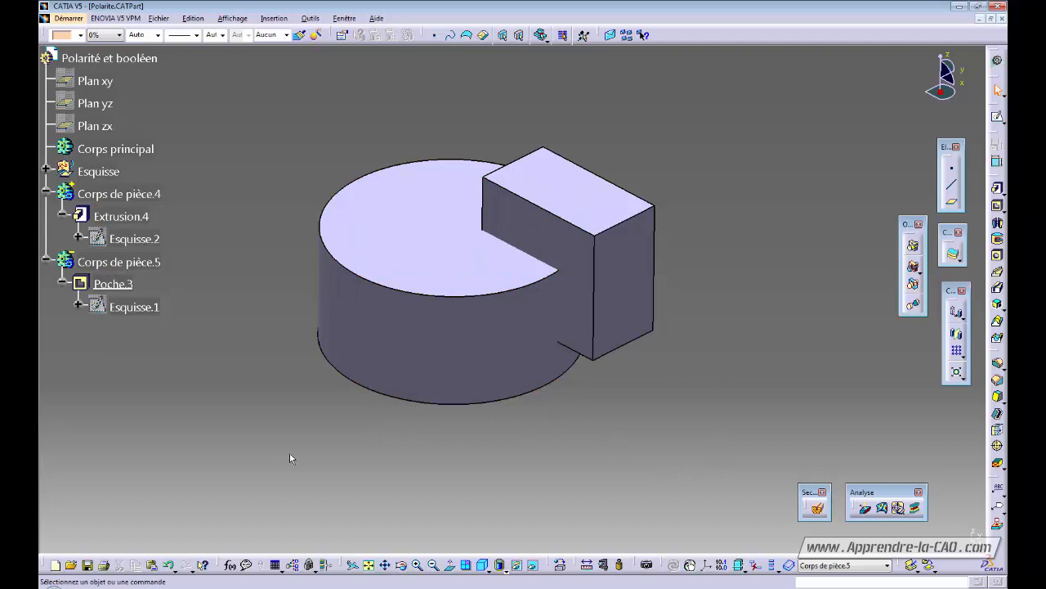
{"action": "left_click", "coordinate": [122, 262]}
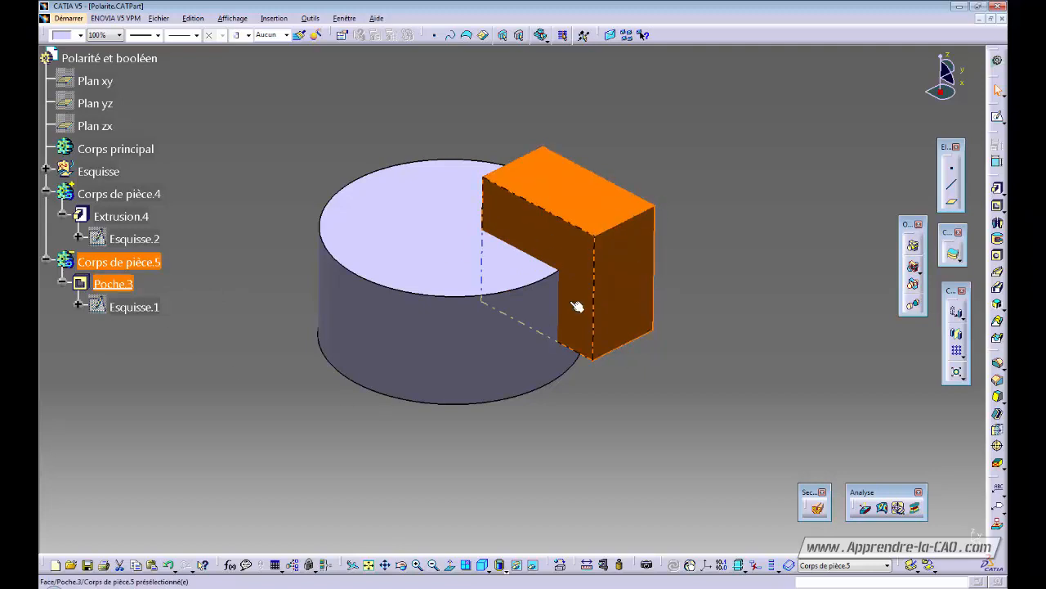
{"action": "left_click", "coordinate": [730, 344]}
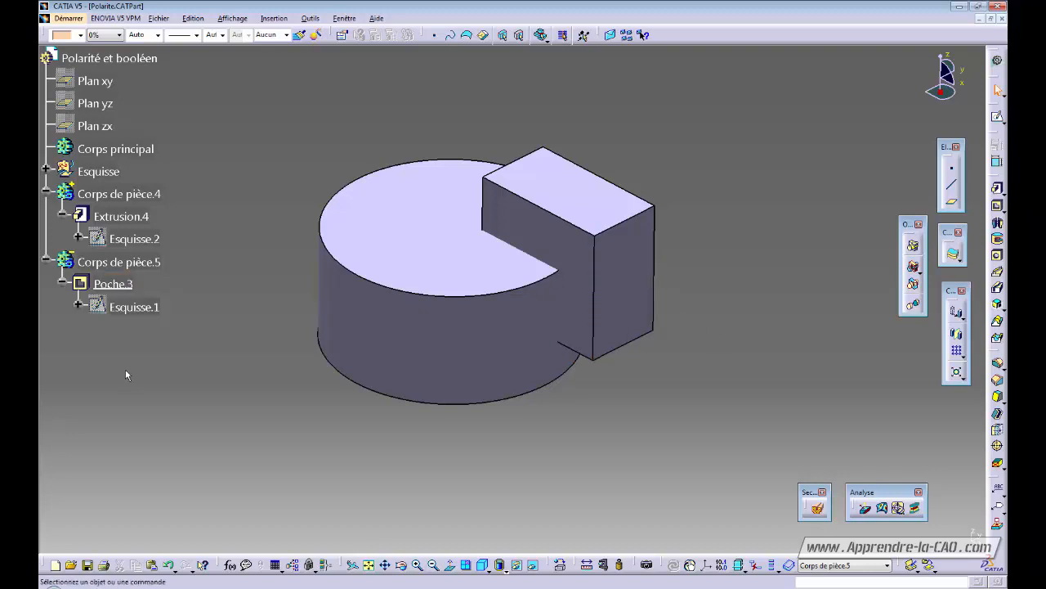
{"action": "left_click", "coordinate": [147, 267]}
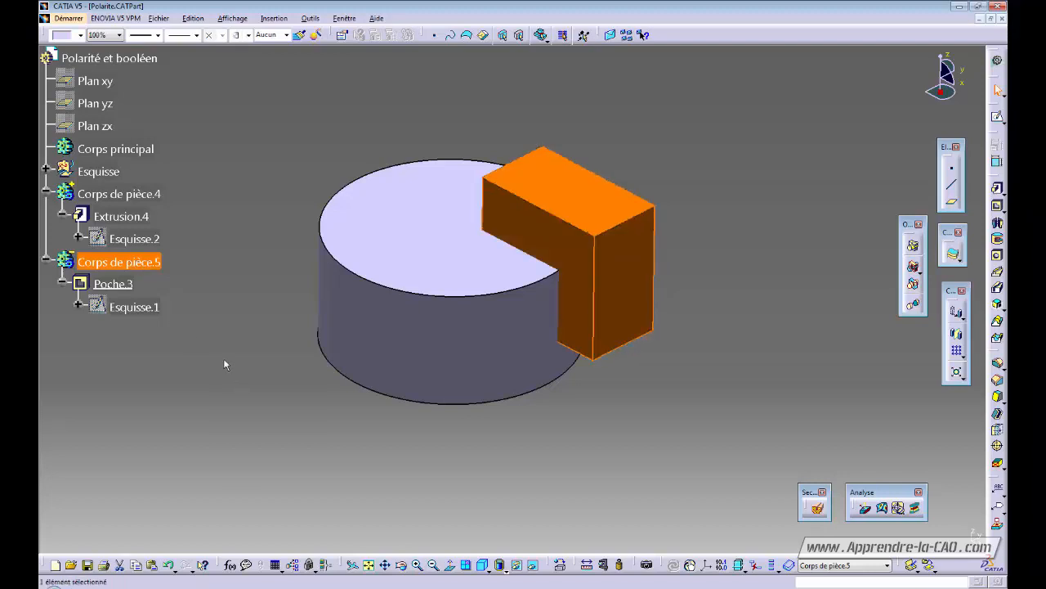
{"action": "left_click", "coordinate": [205, 388]}
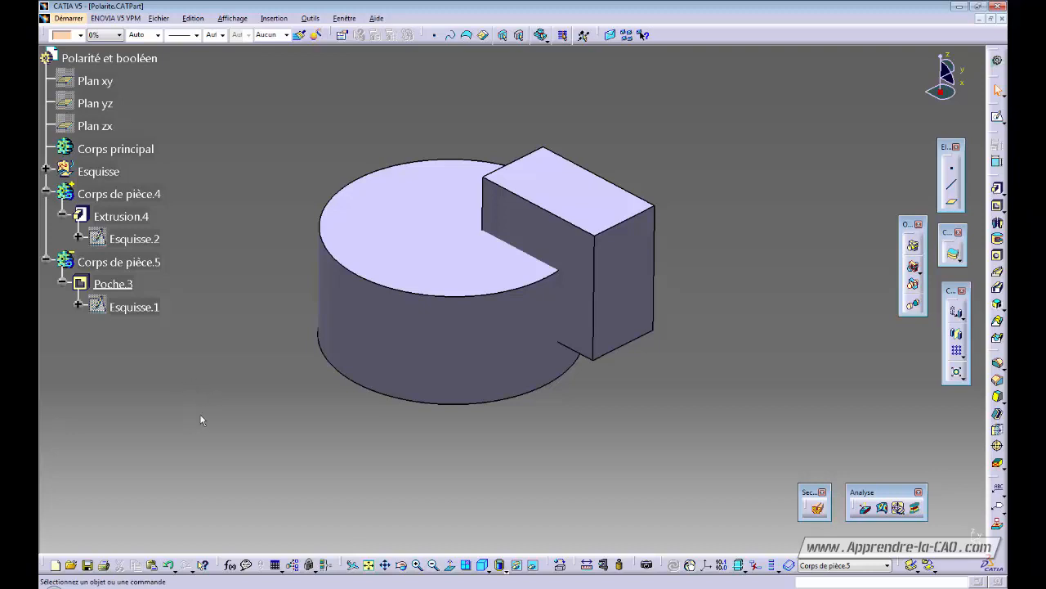
Define Corps principal as the part's work object.
{"action": "right_click", "coordinate": [115, 159]}
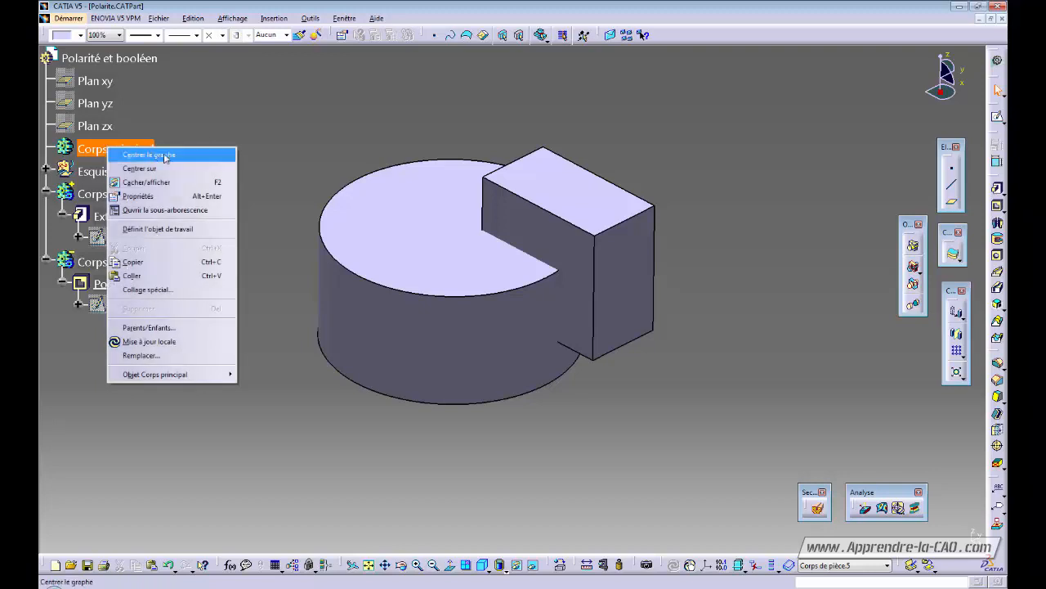
{"action": "left_click", "coordinate": [188, 229]}
{"action": "left_click", "coordinate": [275, 163]}
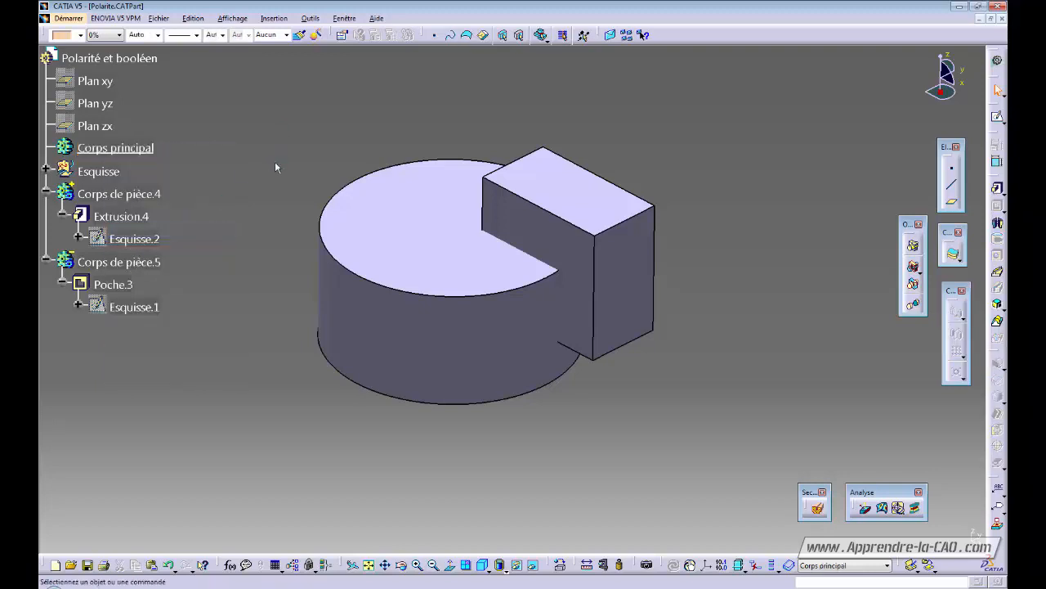
Assemble both the cylinder body and the pocket body into Corps principal.
{"action": "left_click", "coordinate": [118, 194]}
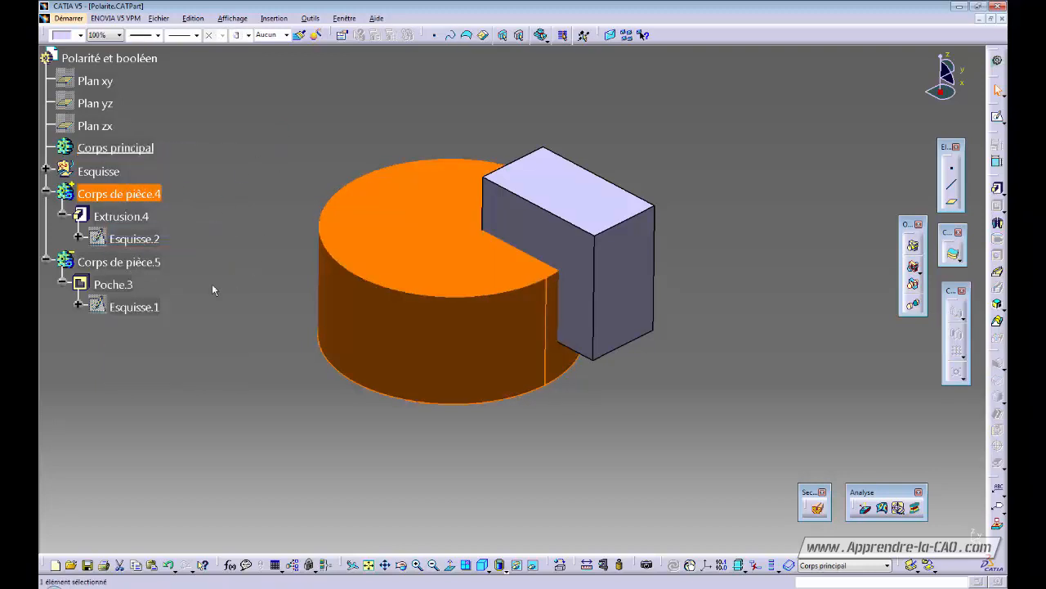
{"action": "left_click", "coordinate": [119, 262], "text": "ctrl"}
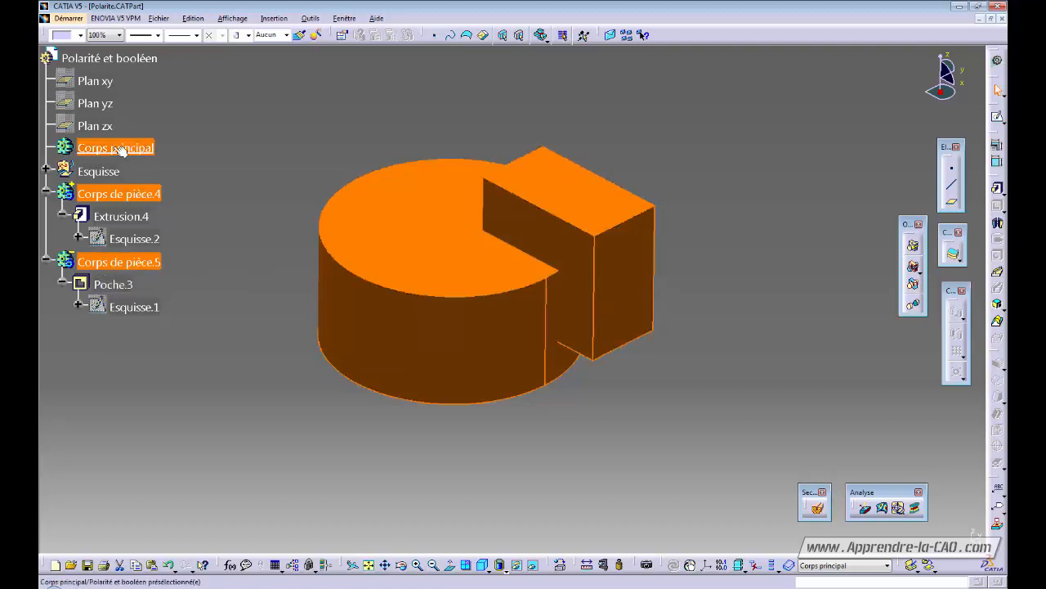
{"action": "right_click", "coordinate": [142, 195]}
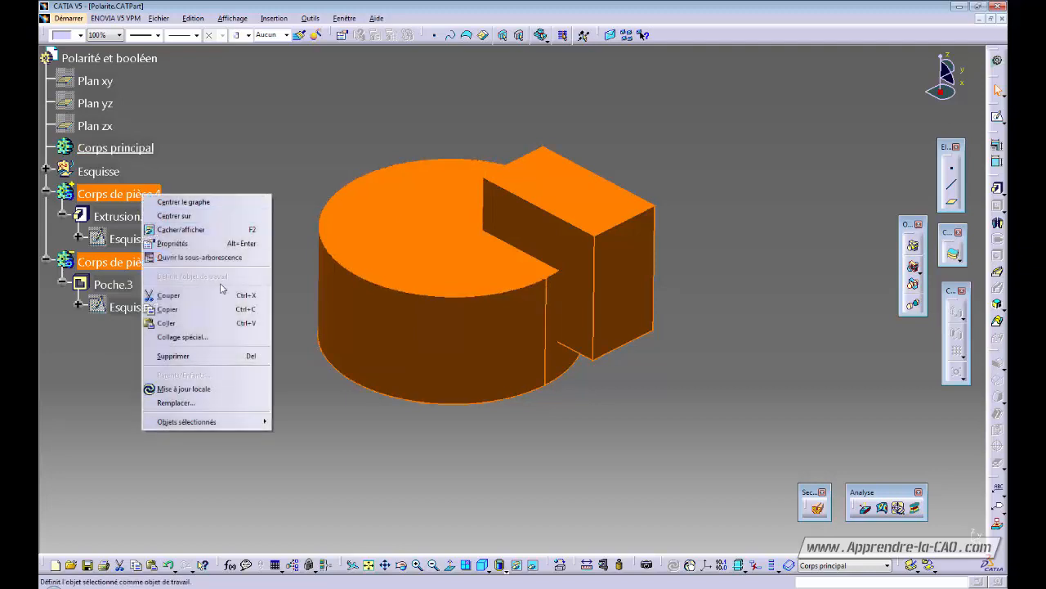
{"action": "mouse_move", "coordinate": [214, 424]}
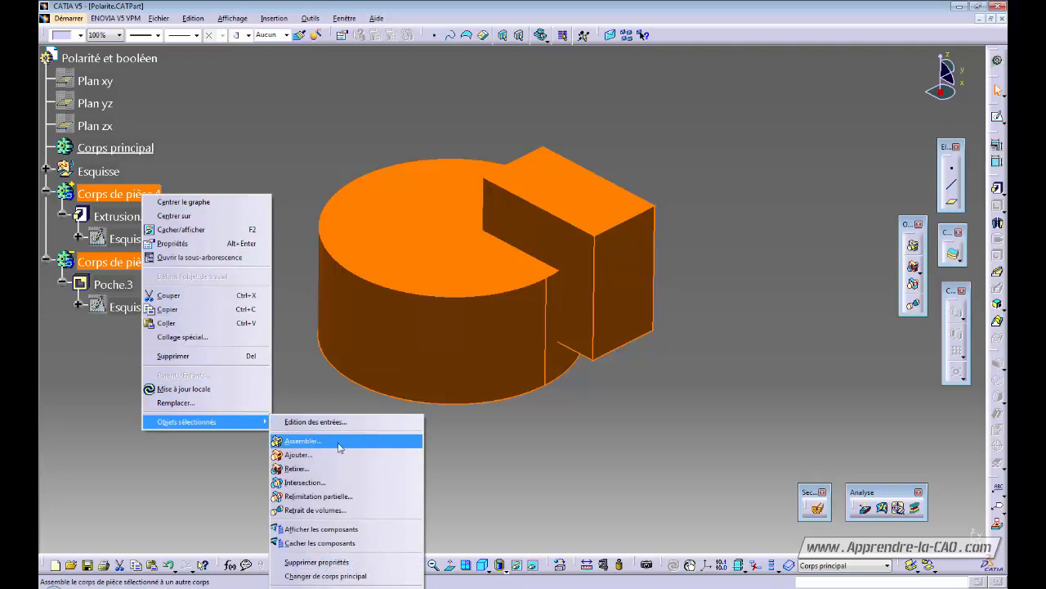
{"action": "left_click", "coordinate": [340, 447]}
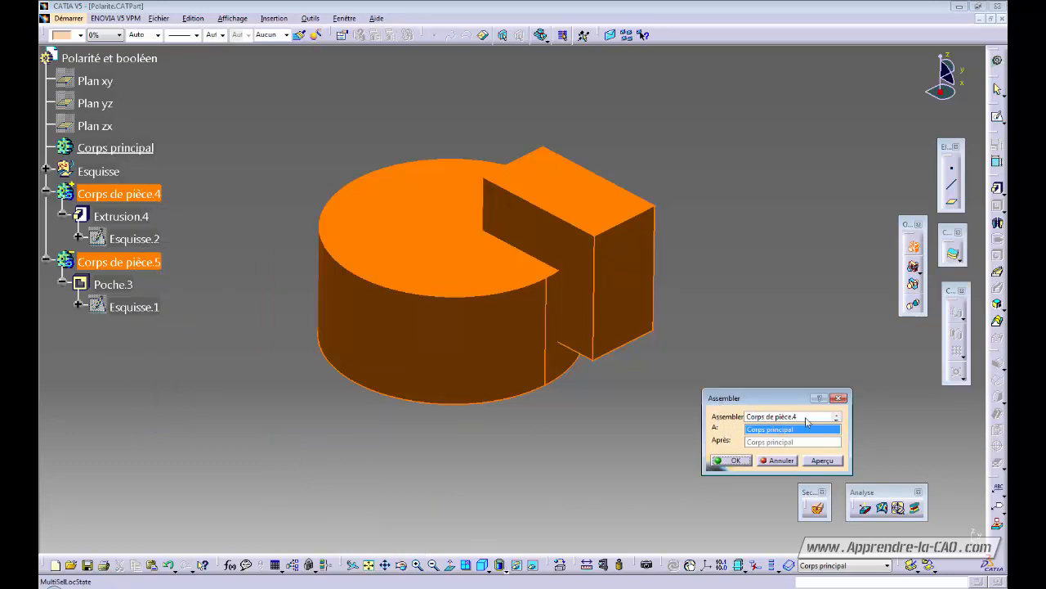
{"action": "left_click", "coordinate": [837, 419]}
{"action": "left_click", "coordinate": [735, 460]}
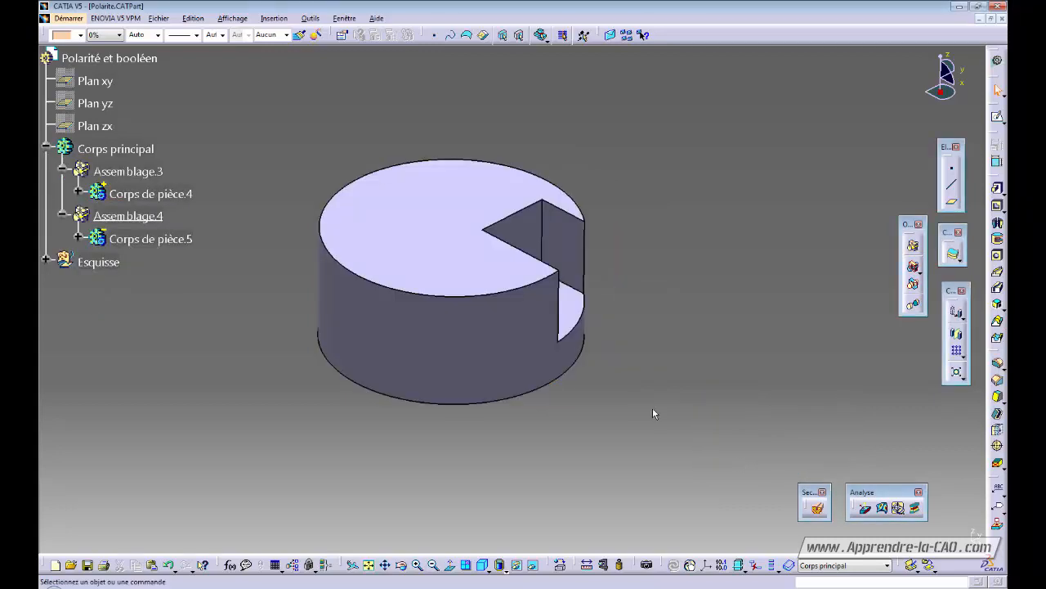
{"action": "middle_click_drag", "start_coordinate": [639, 394], "coordinate": [544, 386]}
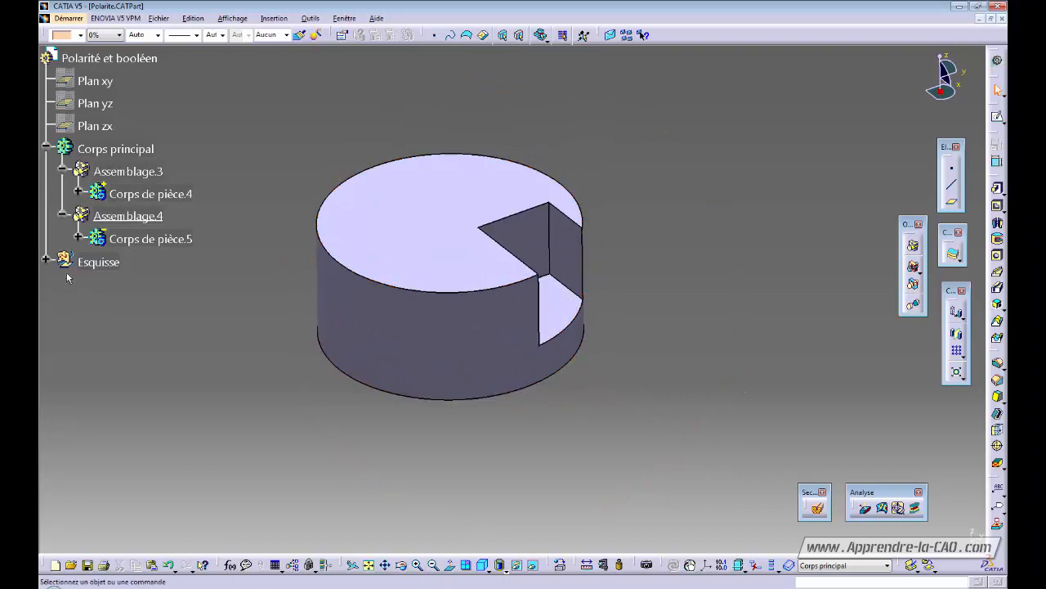
{"action": "left_click", "coordinate": [160, 244]}
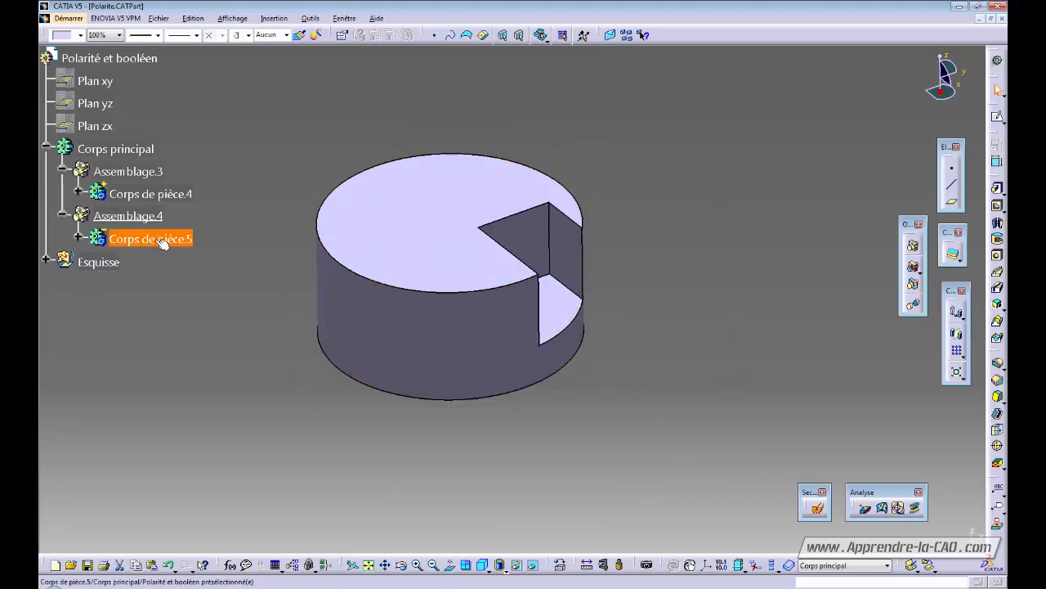
{"action": "left_click", "coordinate": [442, 173], "text": "ctrl"}
{"action": "left_click", "coordinate": [240, 185]}
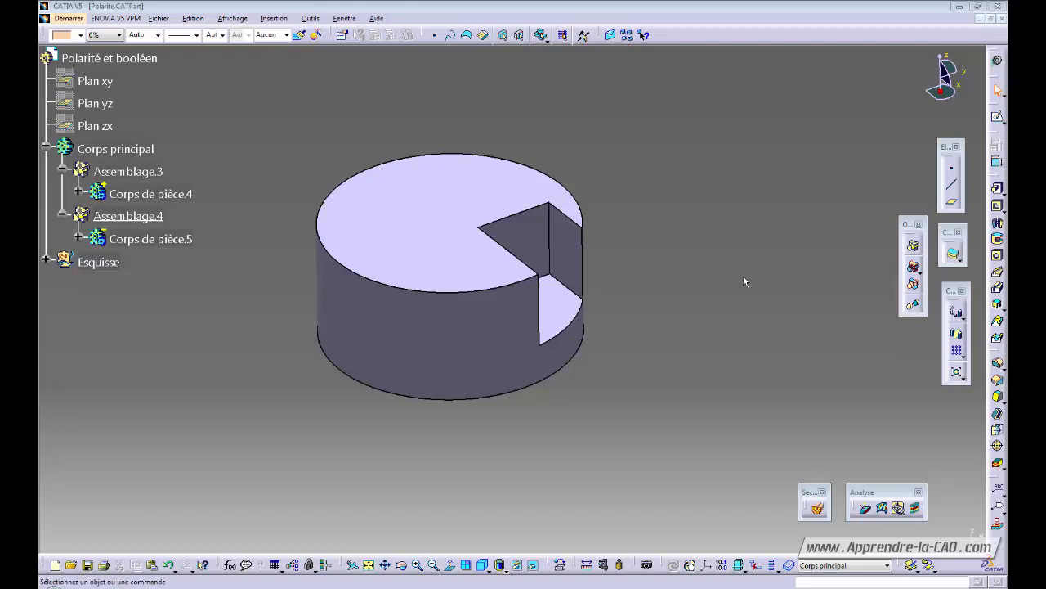
Undo the assembly of the cylinder body and the pocket body into Corps principal and clear the selection.
{"action": "key", "text": "ctrl+z"}
{"action": "key", "text": "ctrl+z"}
{"action": "key", "text": "ctrl+z"}
{"action": "key", "text": "ctrl+z"}
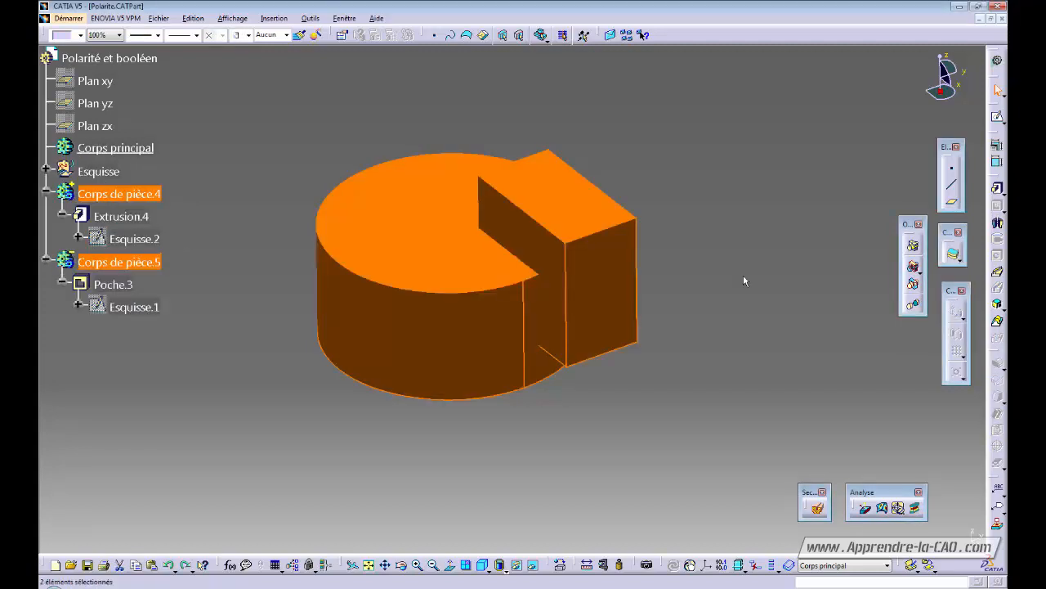
{"action": "left_click", "coordinate": [217, 193]}
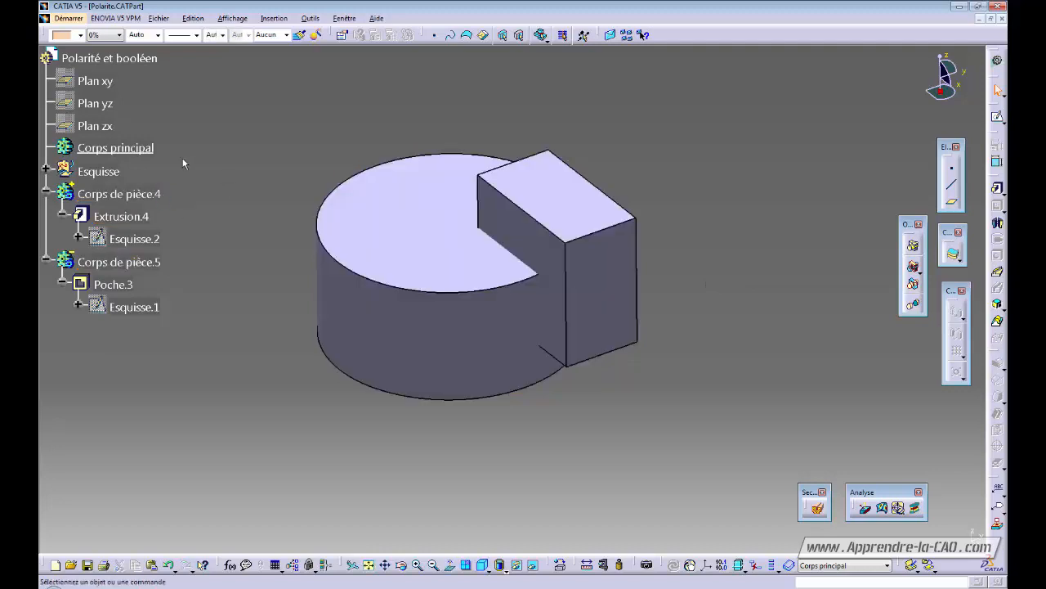
Colour the cylinder body magenta and the pocket body cyan.
{"action": "left_click", "coordinate": [120, 194]}
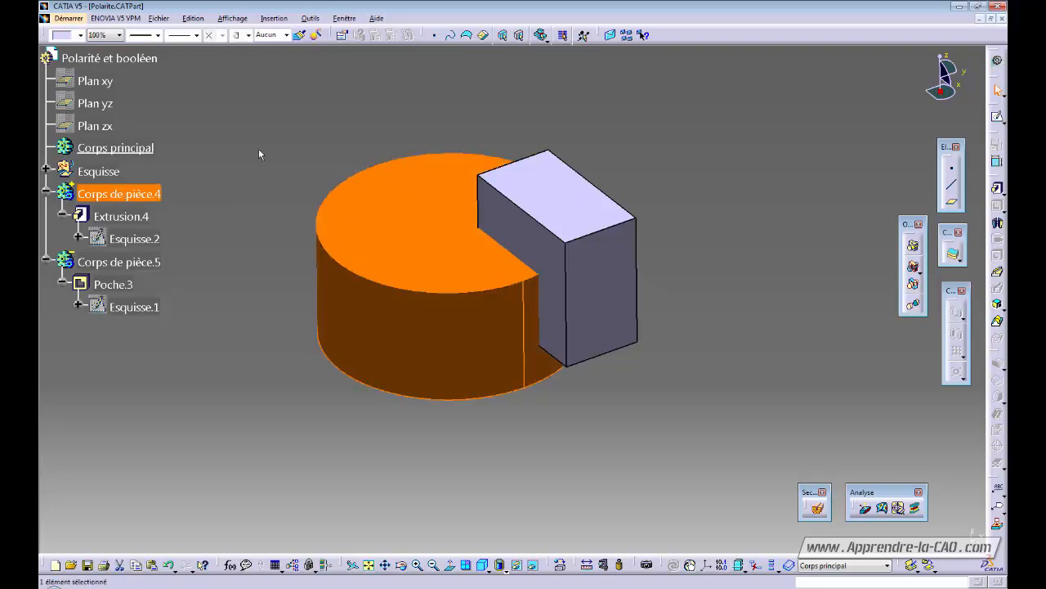
{"action": "left_click", "coordinate": [80, 35]}
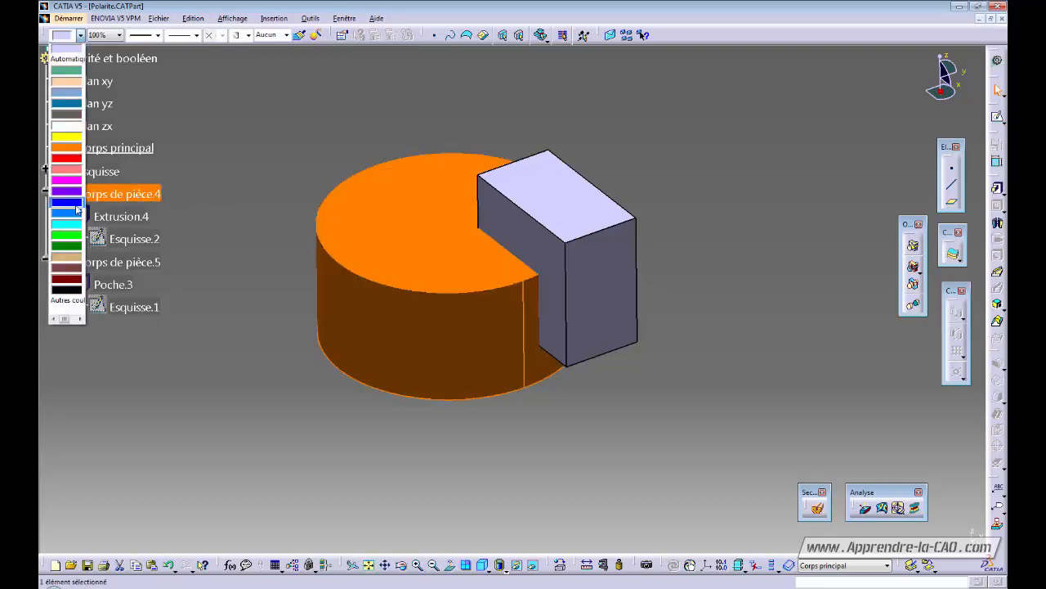
{"action": "left_click", "coordinate": [65, 193]}
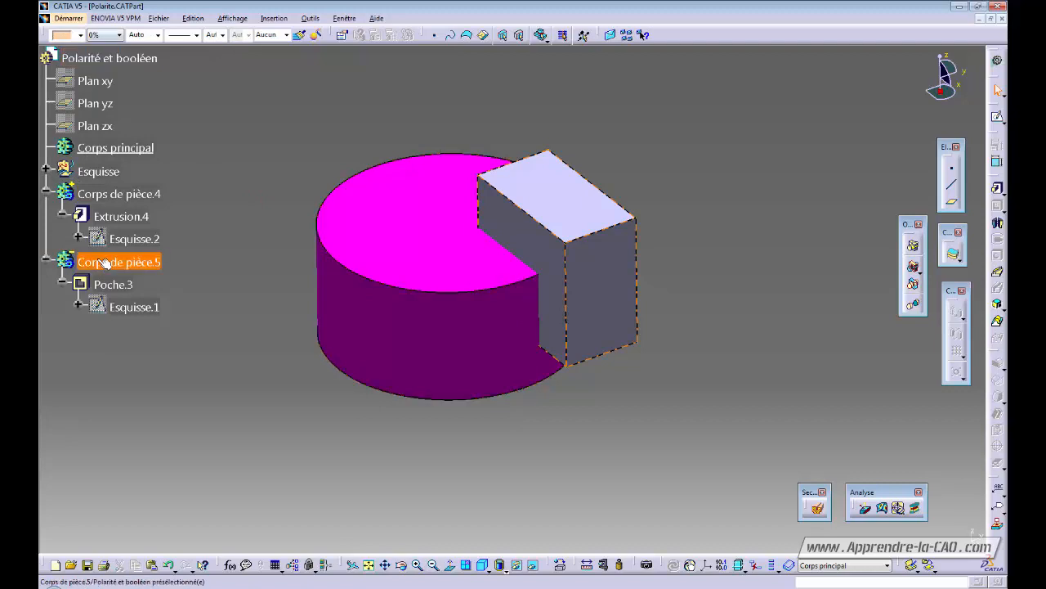
{"action": "left_click", "coordinate": [119, 261]}
{"action": "left_click", "coordinate": [80, 35]}
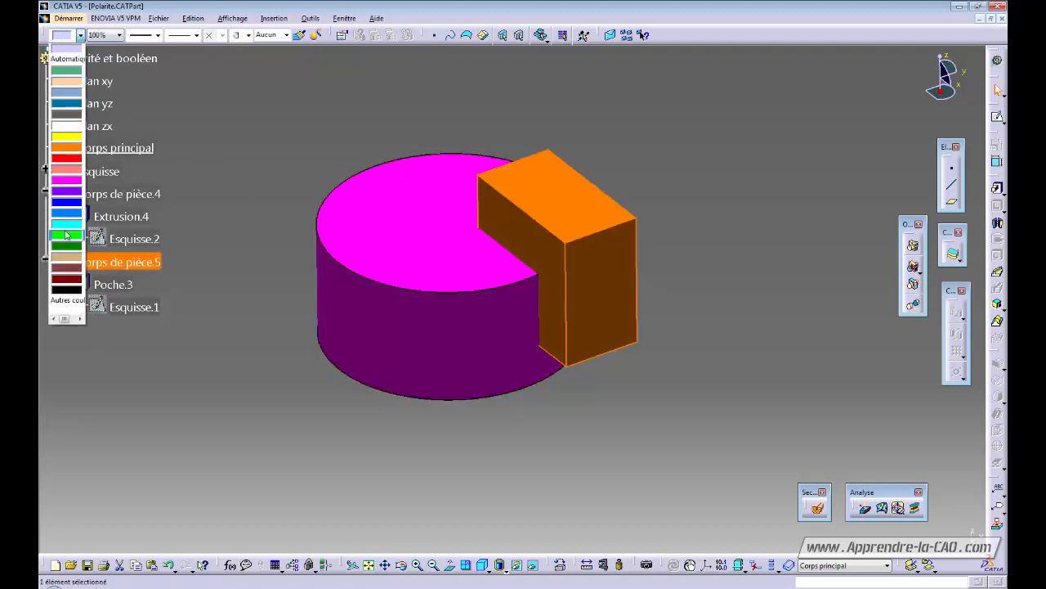
{"action": "left_click", "coordinate": [72, 224]}
Rename the cyan pocket body as Cube bleu.
{"action": "left_click", "coordinate": [119, 263]}
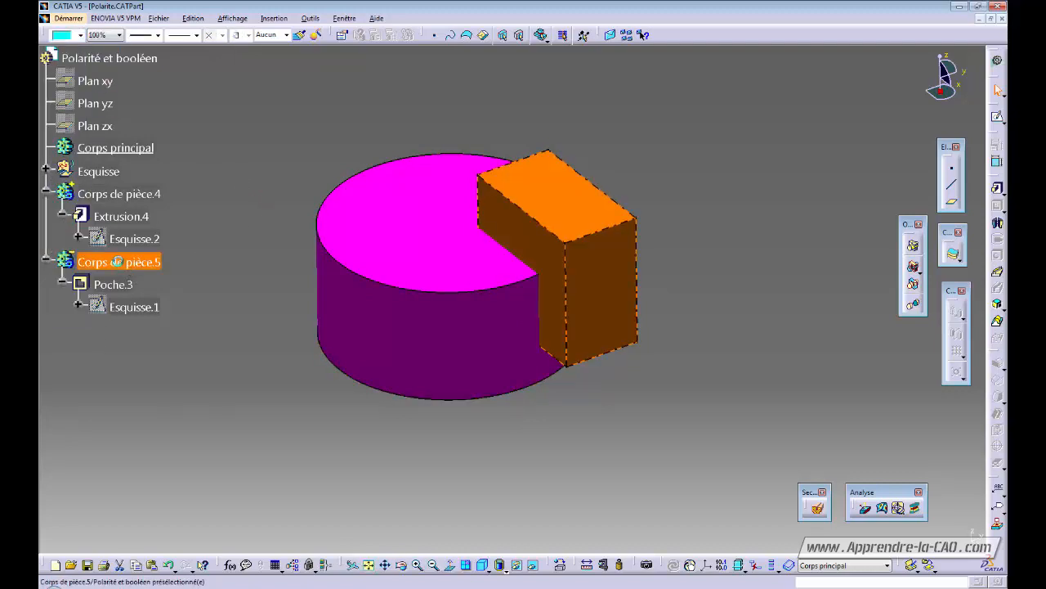
{"action": "key", "text": "alt+Return"}
{"action": "type", "text": "Cube bleu"}
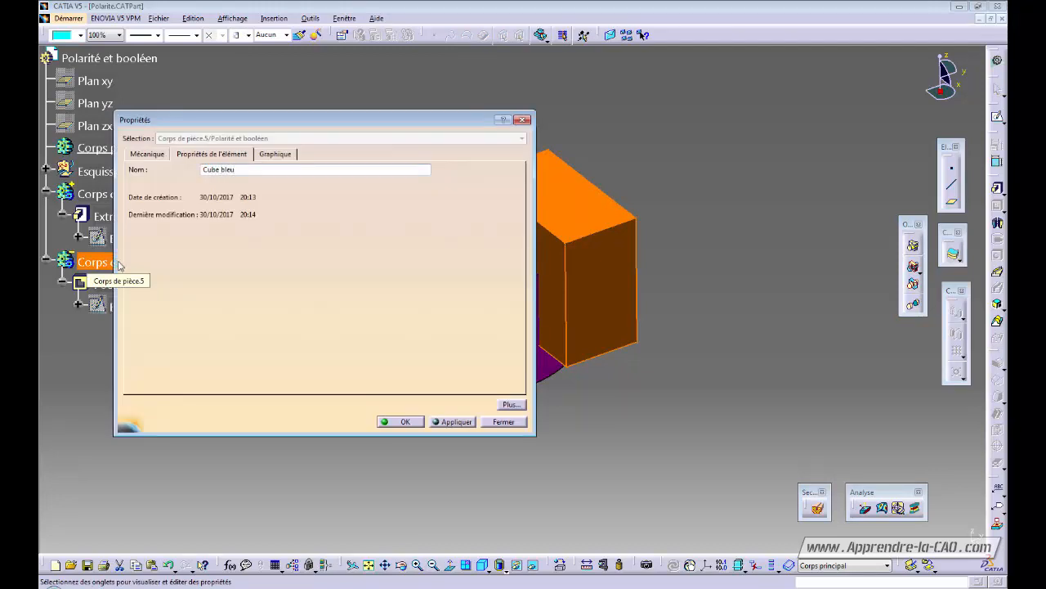
{"action": "key", "text": "Return"}
Rename the magenta cylinder body as Cylindre rose.
{"action": "left_click", "coordinate": [123, 195]}
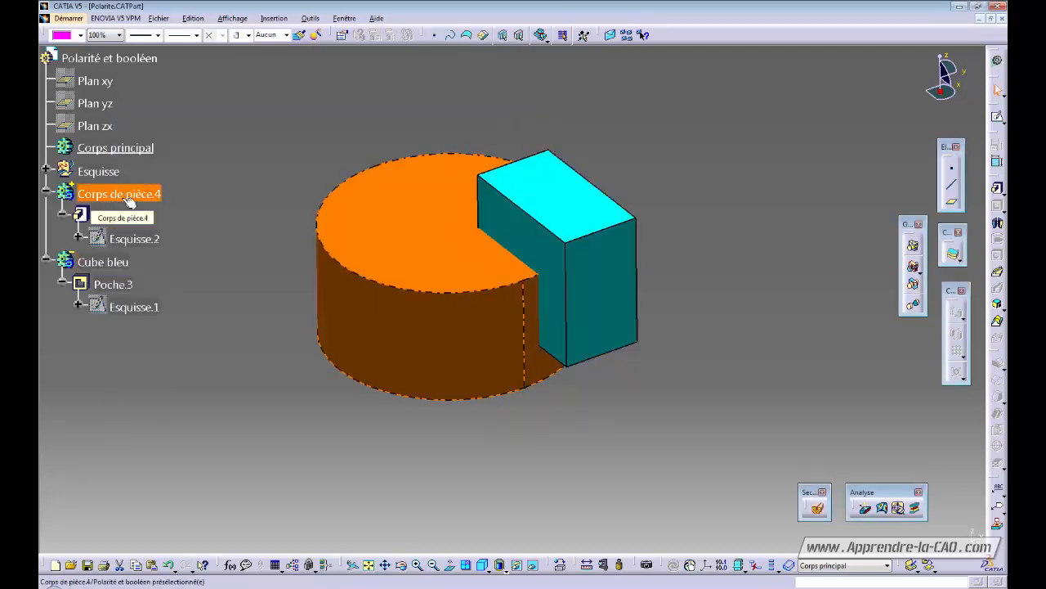
{"action": "key", "text": "alt+Return"}
{"action": "type", "text": "Cy"}
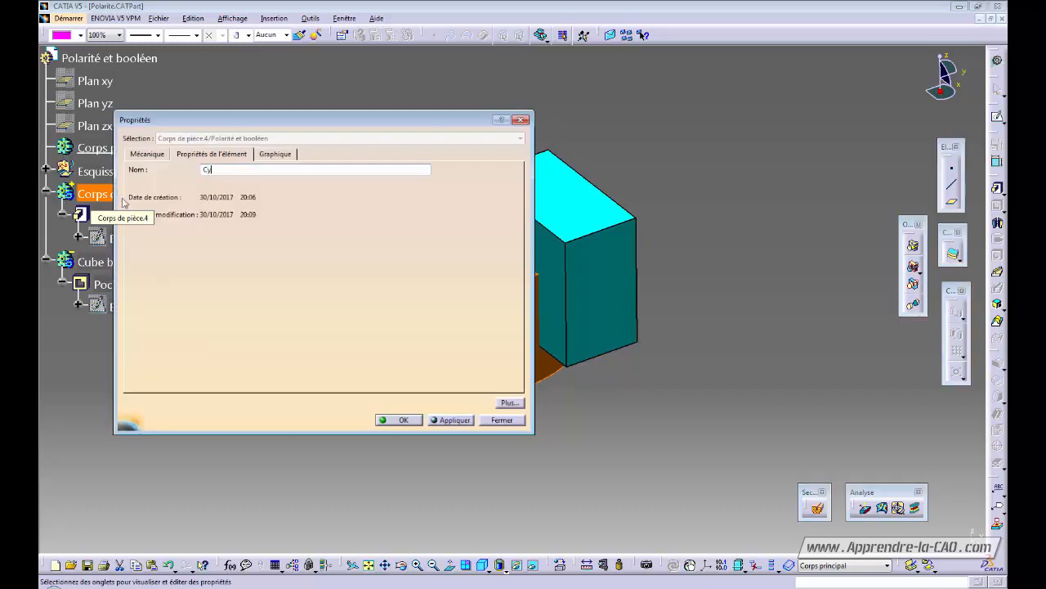
{"action": "type", "text": "lindre rose"}
{"action": "key", "text": "Return"}
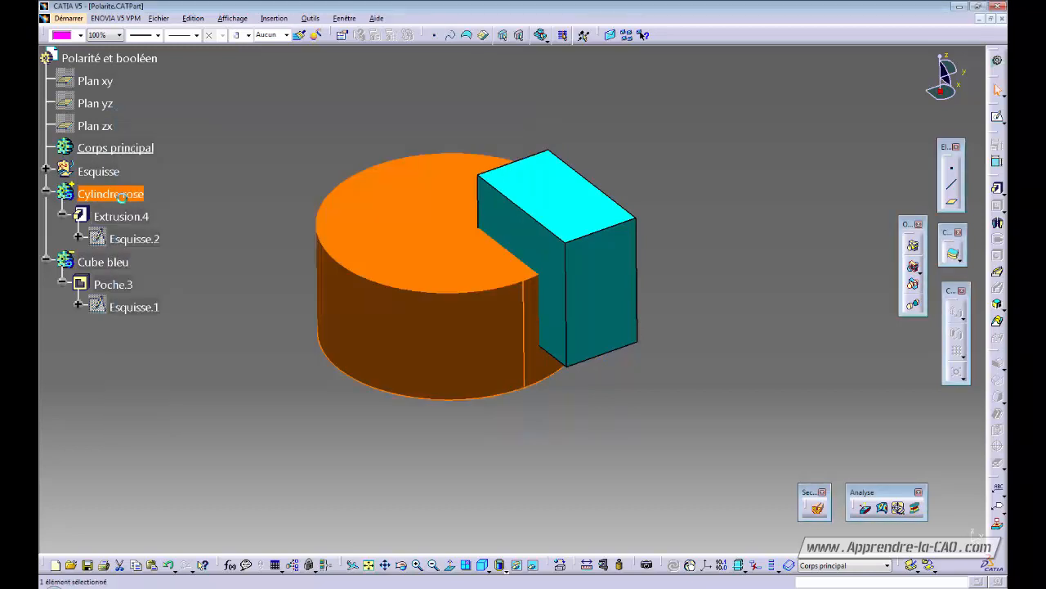
{"action": "left_click", "coordinate": [241, 179]}
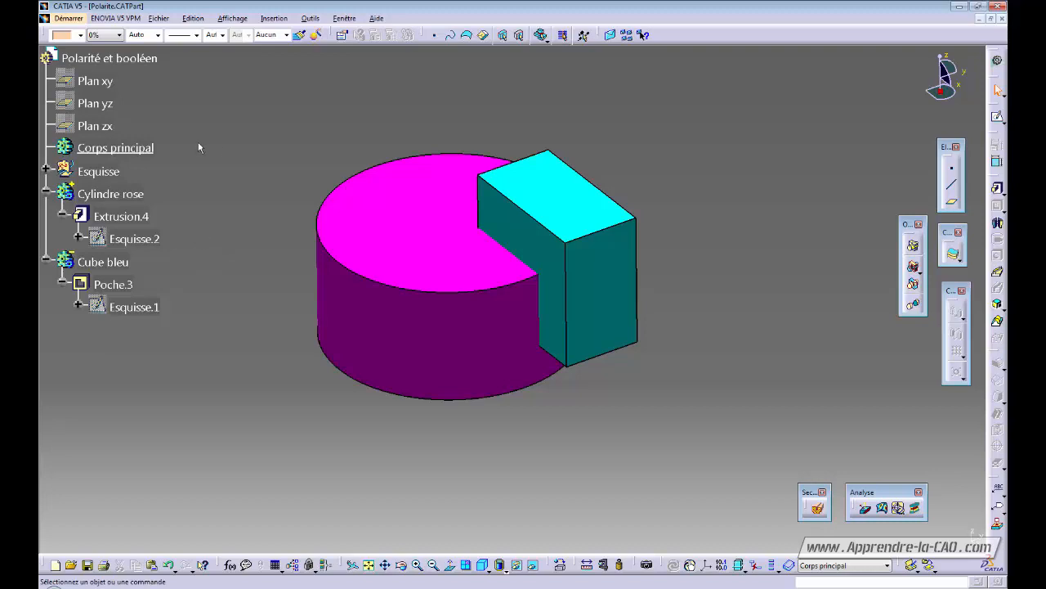
Add the Cylindre rose body to Corps principal with the Ajouter Boolean operation.
{"action": "left_click", "coordinate": [116, 195]}
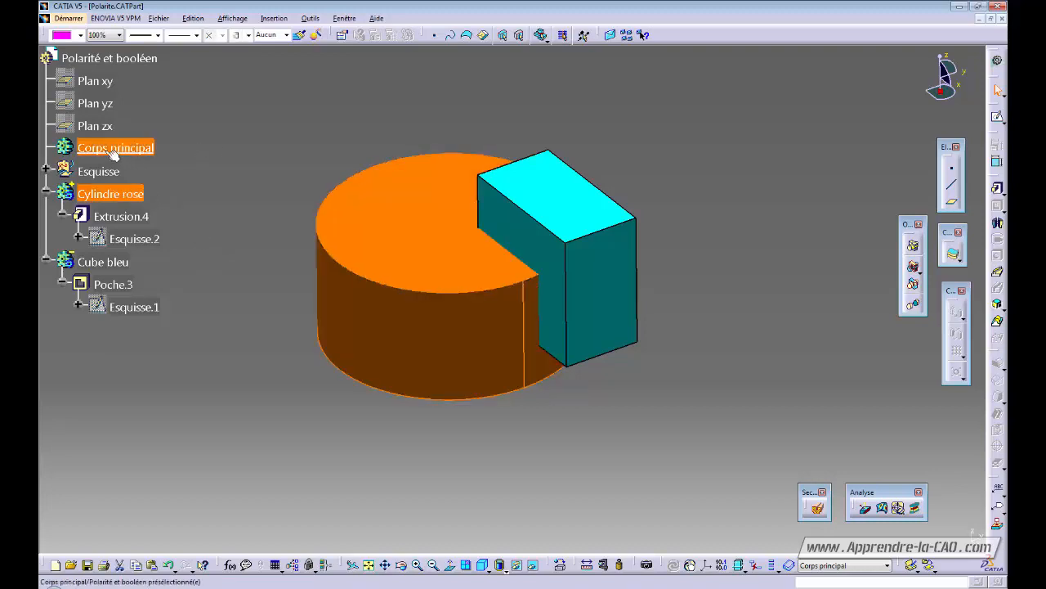
{"action": "left_click", "coordinate": [162, 178]}
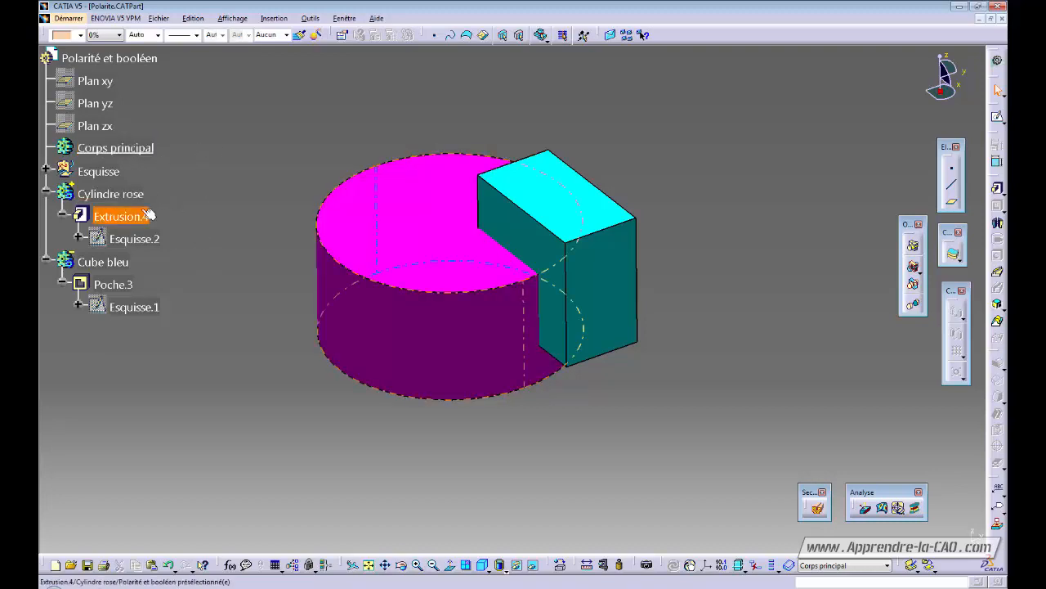
{"action": "right_click", "coordinate": [104, 196]}
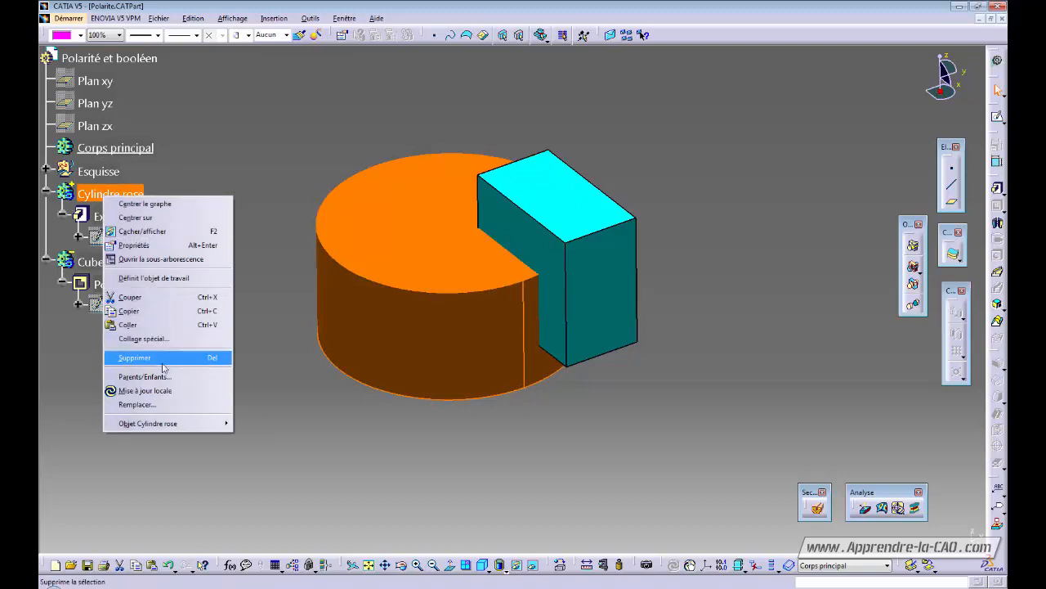
{"action": "mouse_move", "coordinate": [163, 423]}
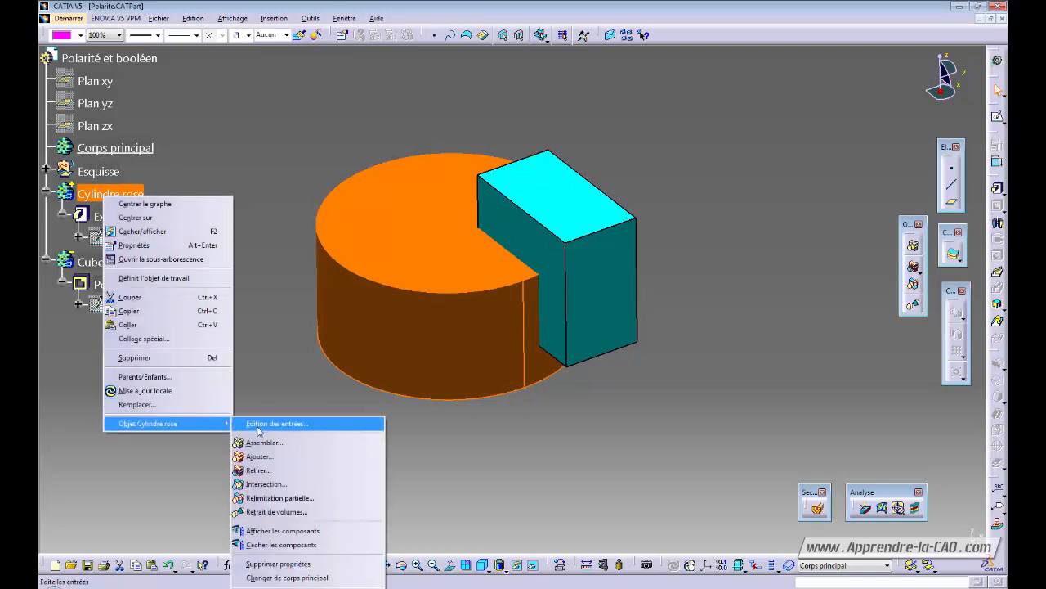
{"action": "left_click", "coordinate": [265, 461]}
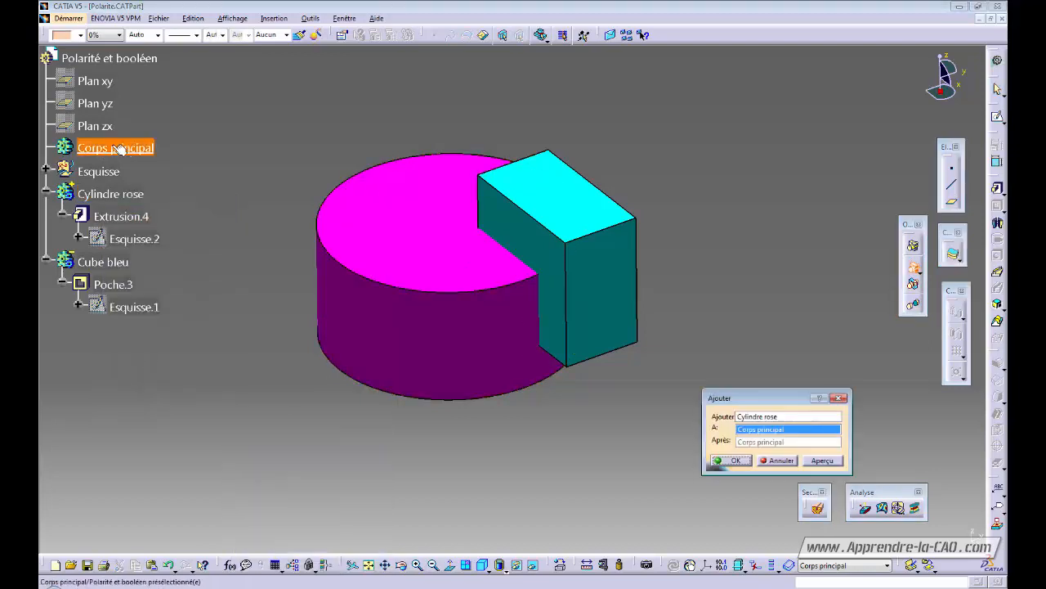
{"action": "left_click", "coordinate": [733, 460]}
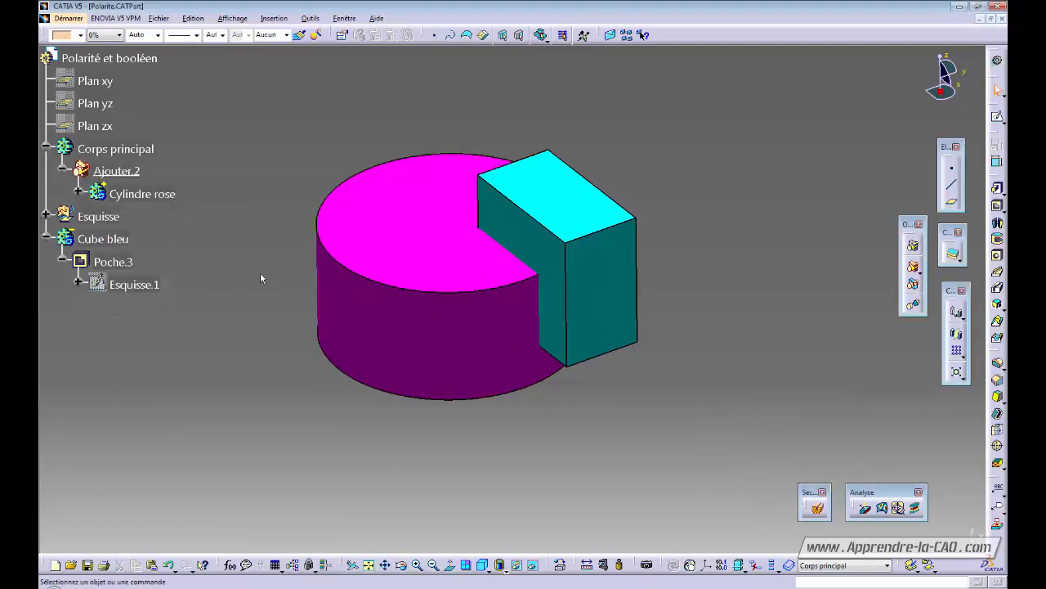
Define Corps principal as the work object and remove the Cube bleu body from it with the Retirer Boolean operation.
{"action": "right_click", "coordinate": [121, 149]}
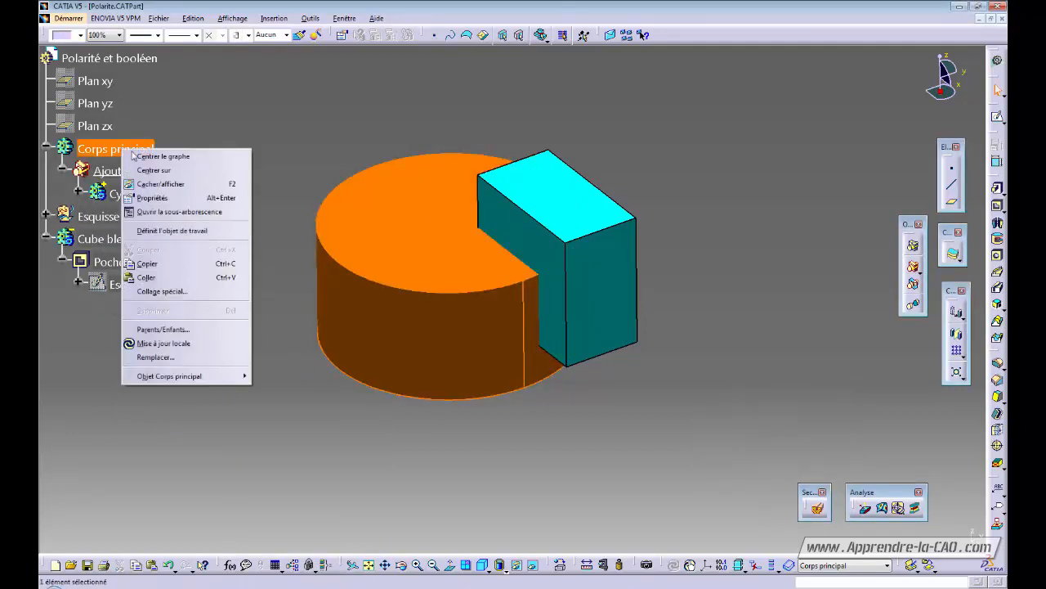
{"action": "left_click", "coordinate": [182, 235]}
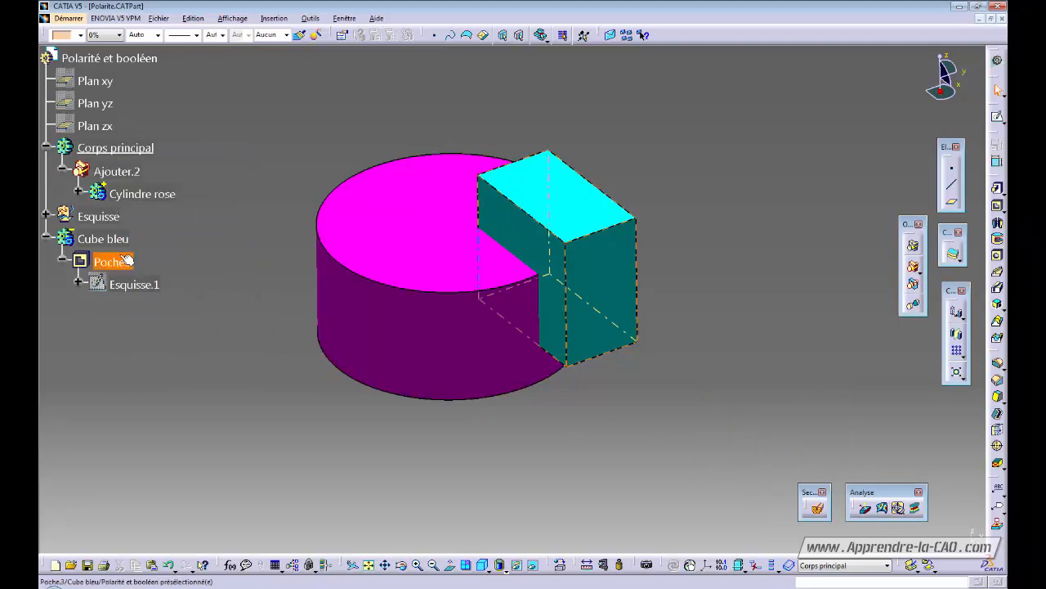
{"action": "right_click", "coordinate": [102, 238]}
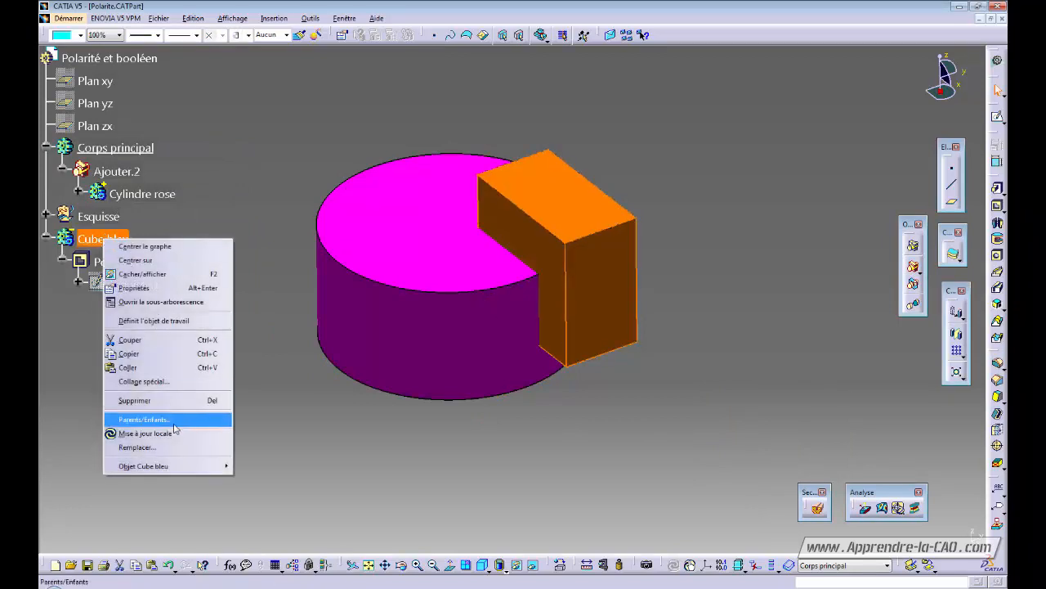
{"action": "mouse_move", "coordinate": [175, 464]}
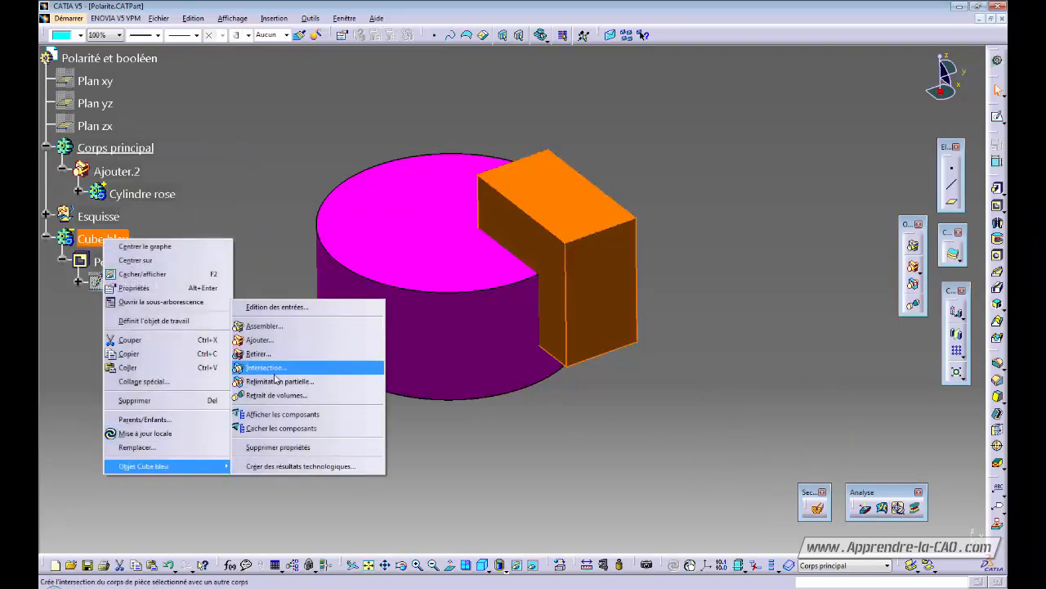
{"action": "left_click", "coordinate": [257, 353]}
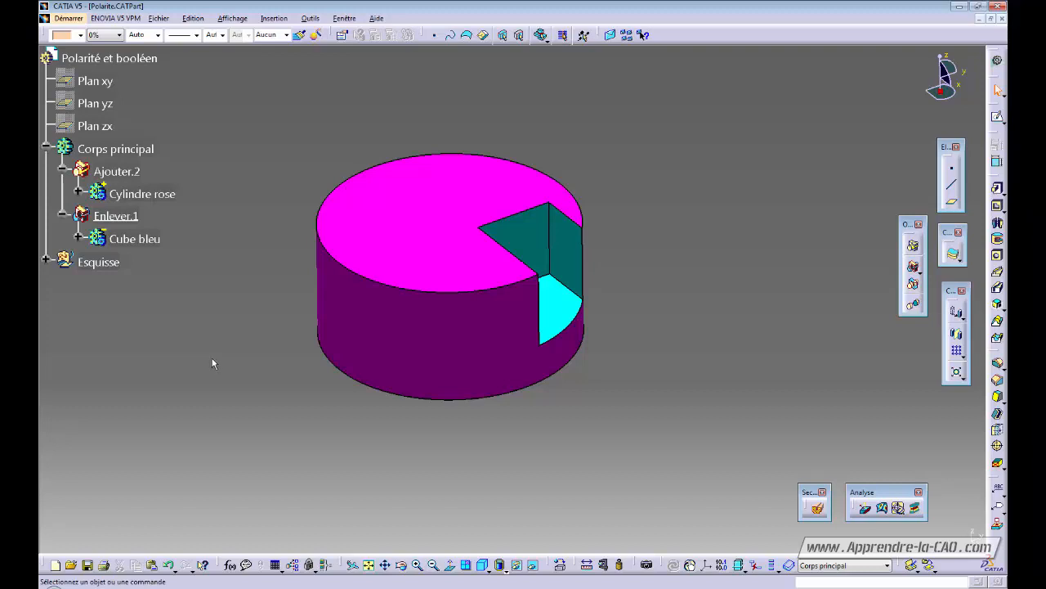
Undo the removal of Cube bleu and the addition of Cylindre rose, and clear the selection.
{"action": "key", "text": "ctrl+z"}
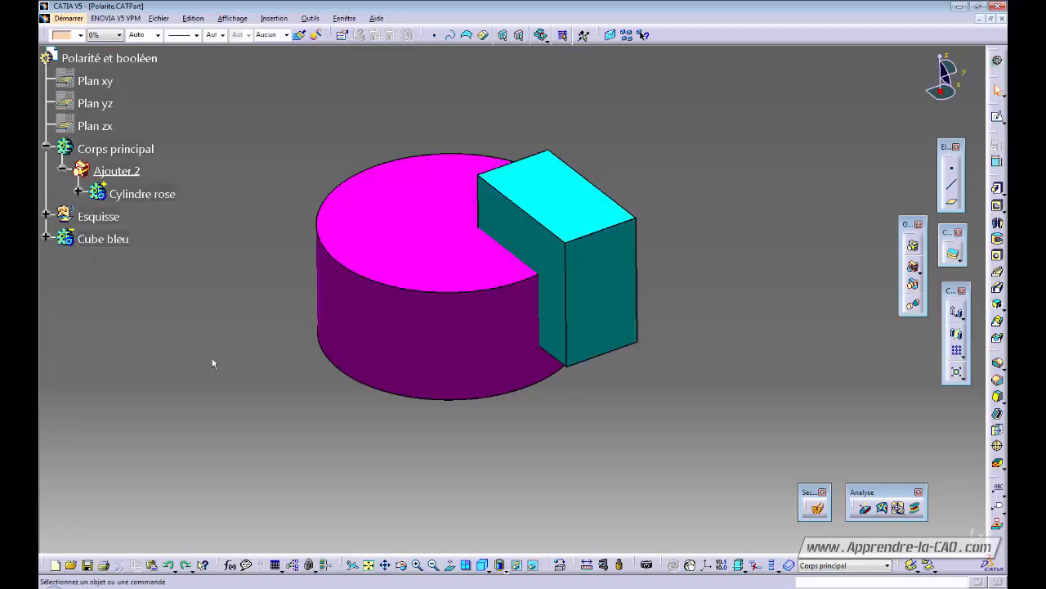
{"action": "key", "text": "ctrl+z"}
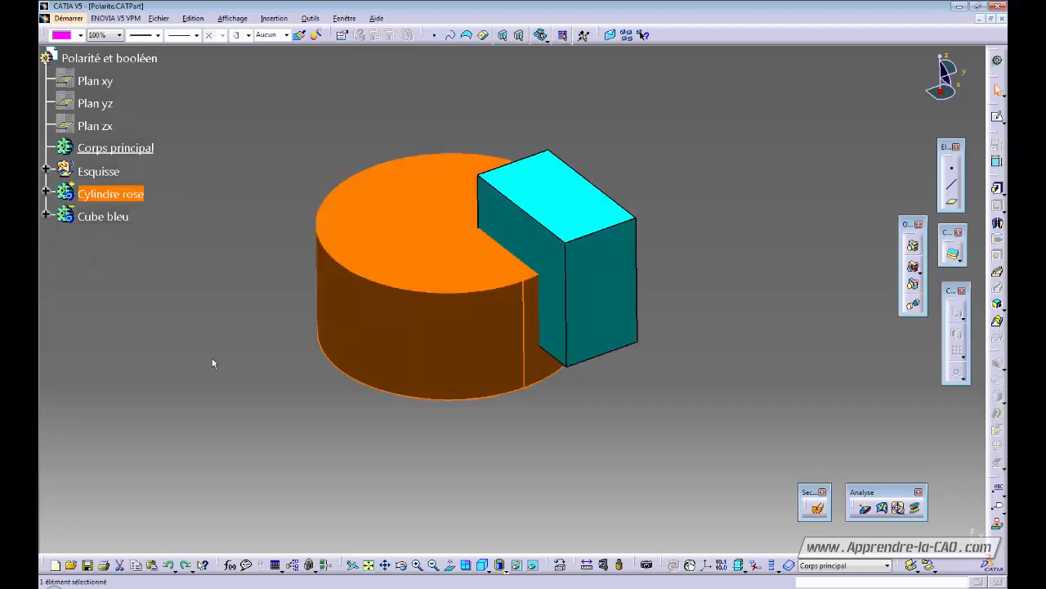
{"action": "left_click", "coordinate": [664, 345]}
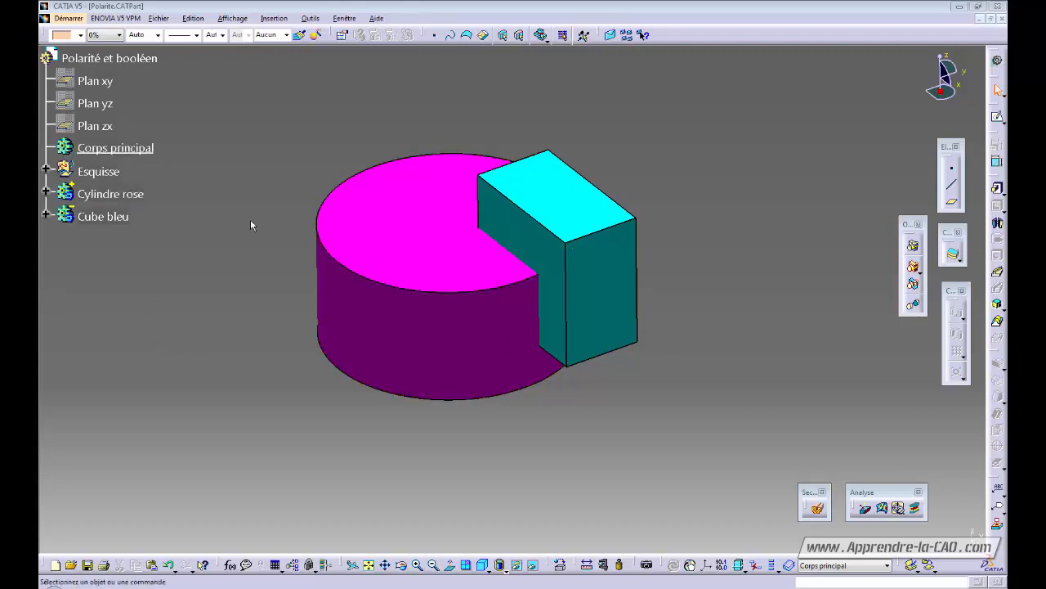
Add the Cylindre rose body to Corps principal with the Ajouter operation.
{"action": "right_click", "coordinate": [106, 194]}
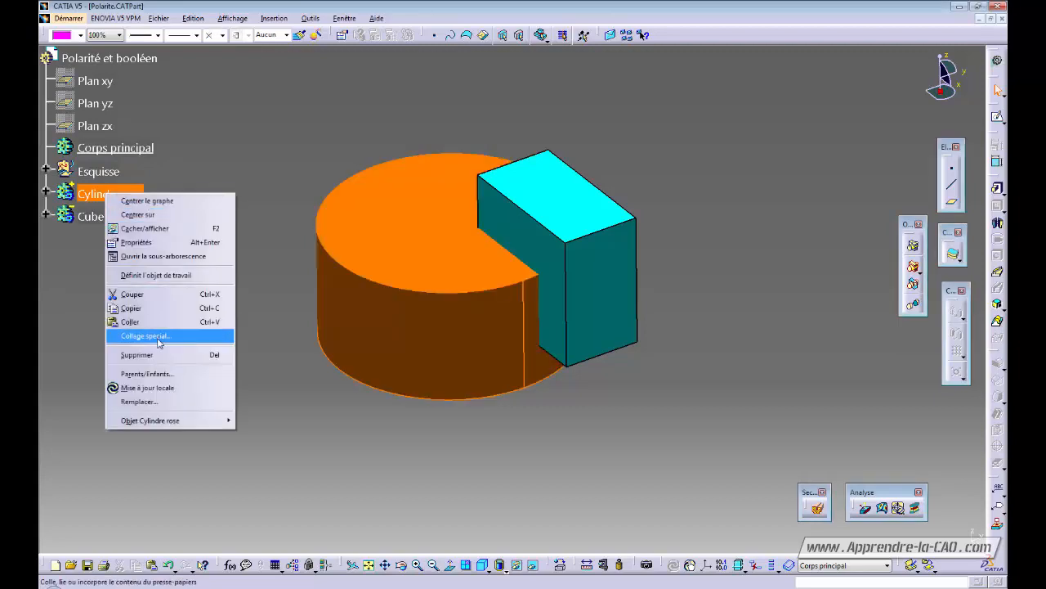
{"action": "mouse_move", "coordinate": [159, 422]}
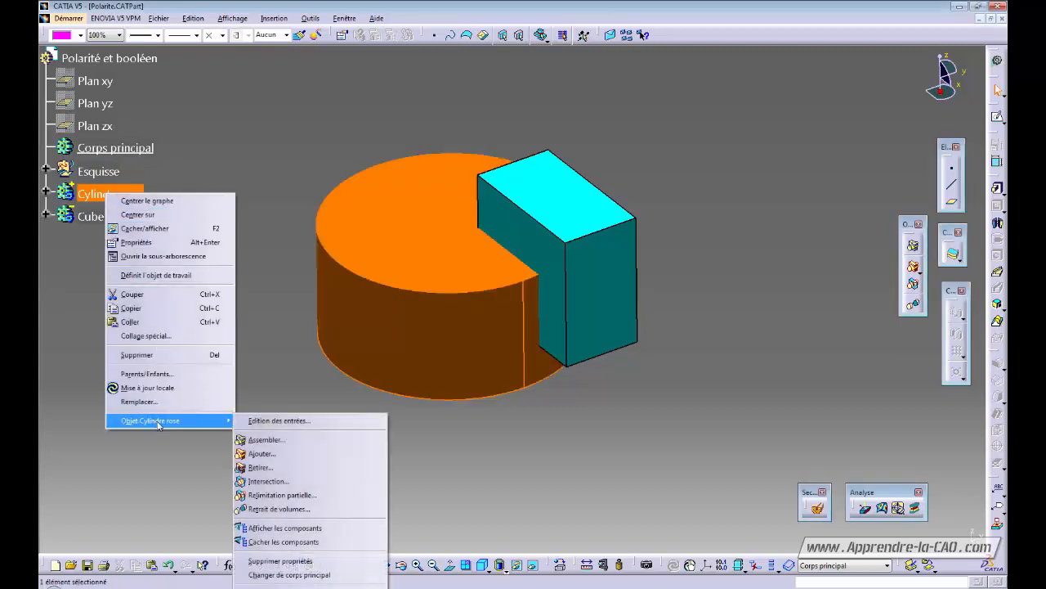
{"action": "left_click", "coordinate": [274, 456]}
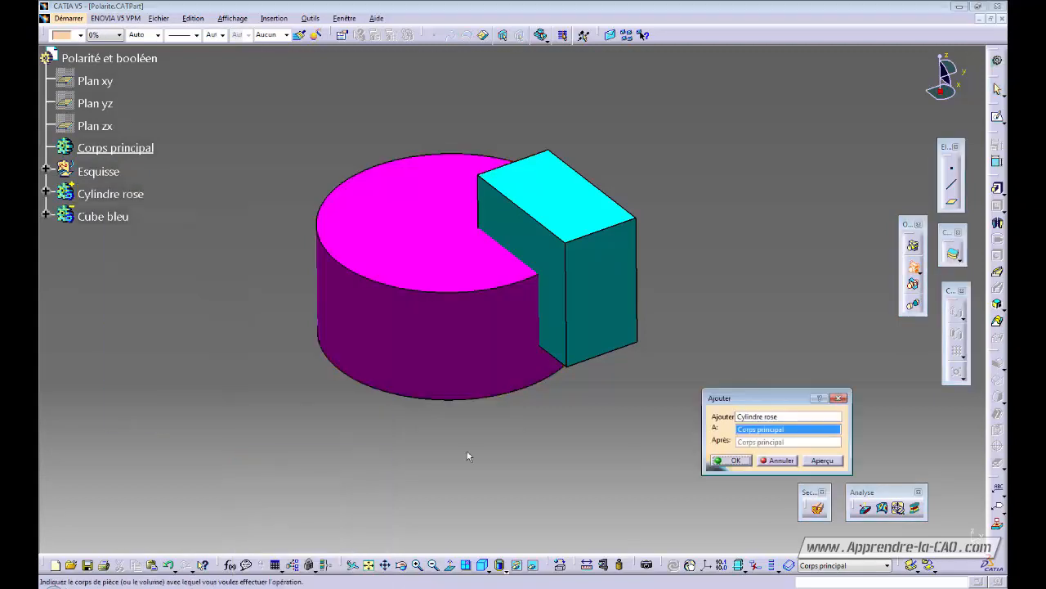
{"action": "left_click", "coordinate": [728, 459]}
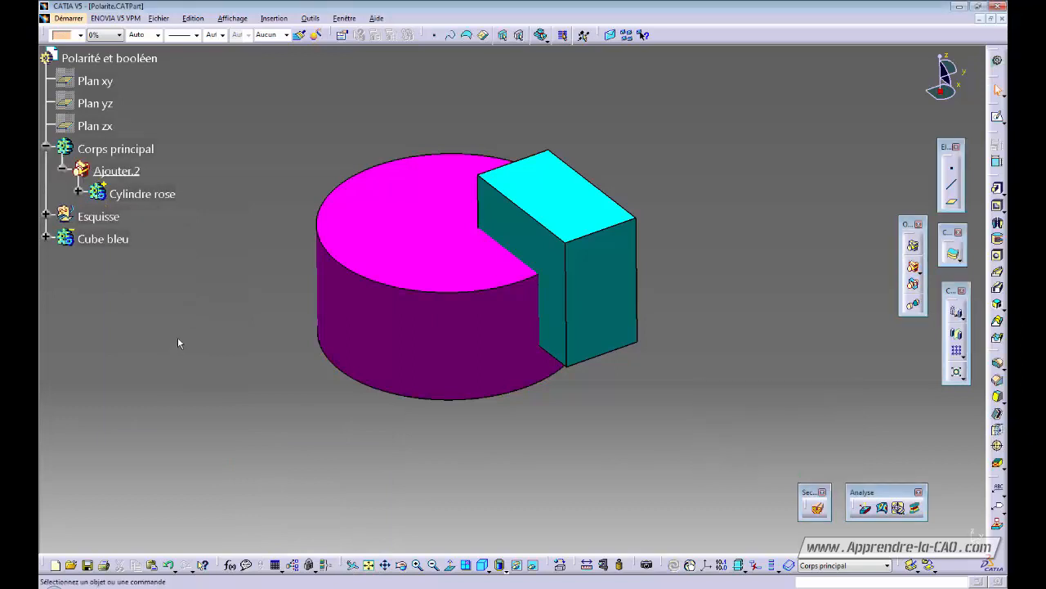
Define Corps principal as the work object and add the Cube bleu body to it with the Ajouter operation.
{"action": "right_click", "coordinate": [115, 150]}
{"action": "left_click", "coordinate": [175, 235]}
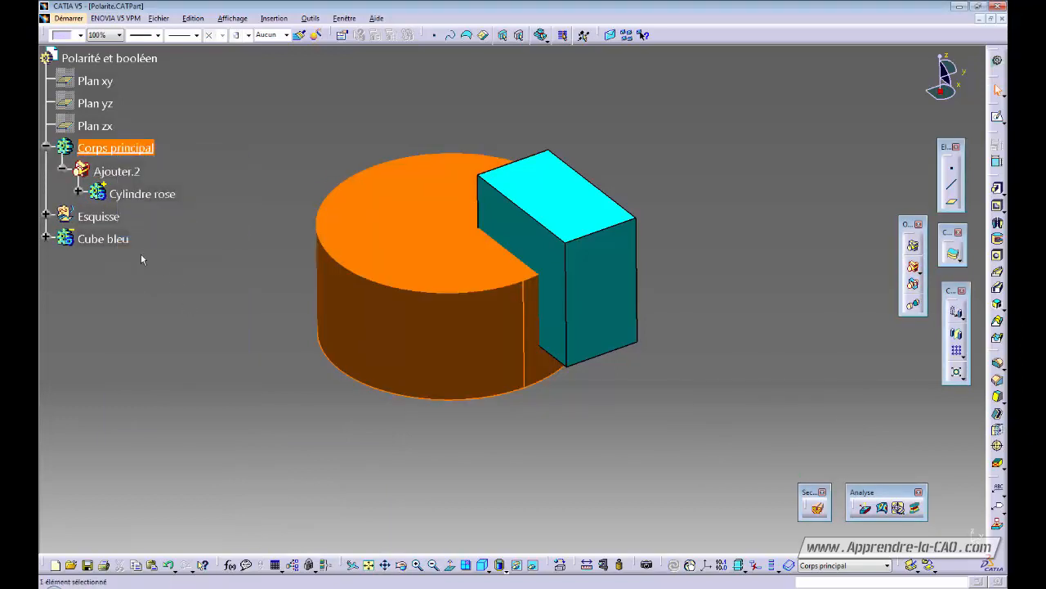
{"action": "right_click", "coordinate": [103, 239]}
{"action": "mouse_move", "coordinate": [164, 470]}
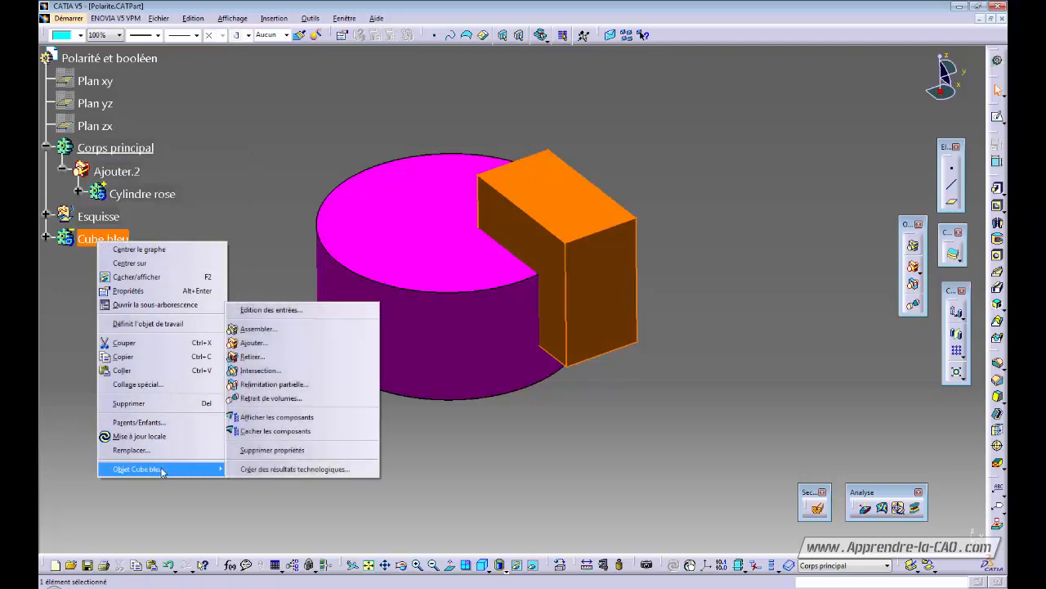
{"action": "left_click", "coordinate": [261, 345]}
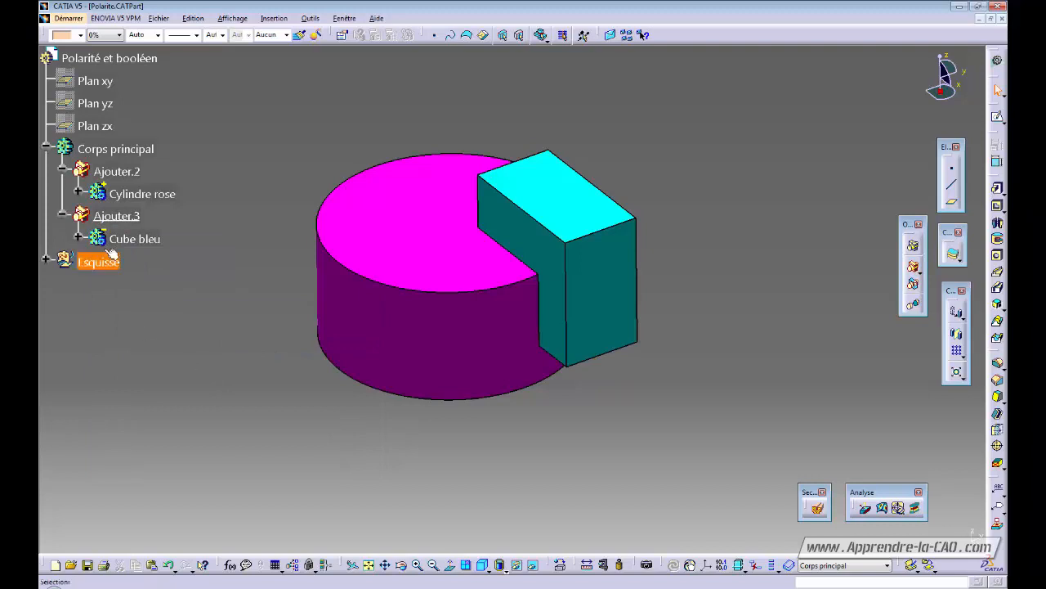
Define Corps principal as the work object and clear the selection.
{"action": "right_click", "coordinate": [110, 149]}
{"action": "left_click", "coordinate": [158, 230]}
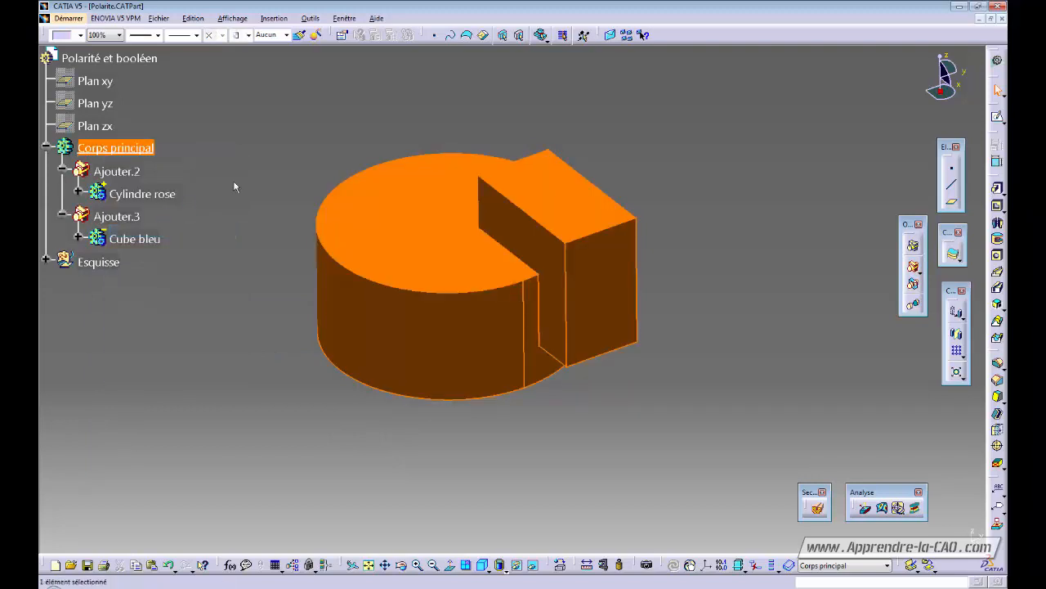
{"action": "left_click", "coordinate": [250, 202]}
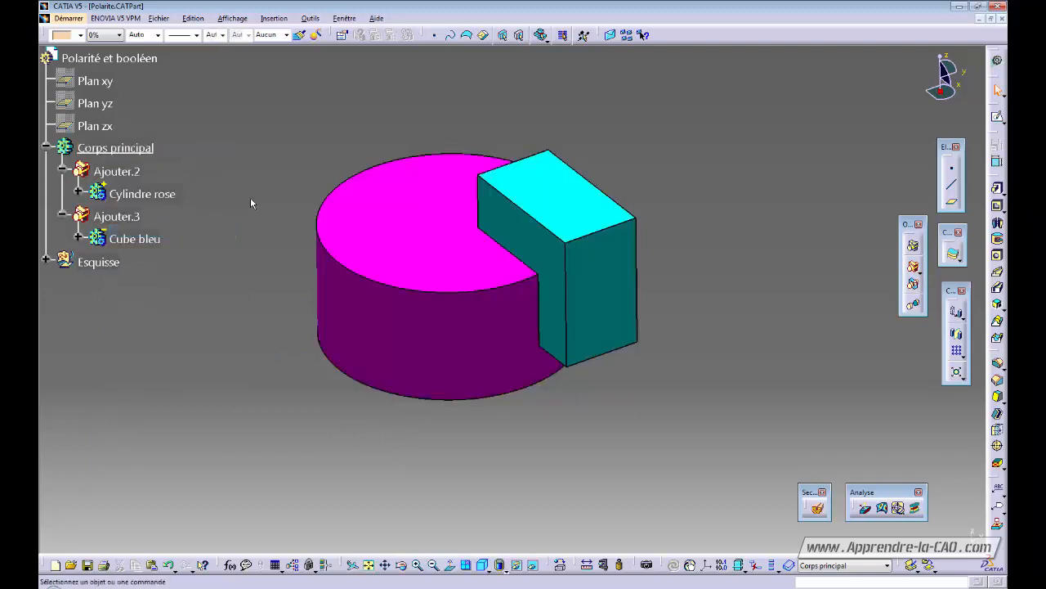
{"action": "left_click", "coordinate": [116, 217]}
{"action": "left_click", "coordinate": [186, 363]}
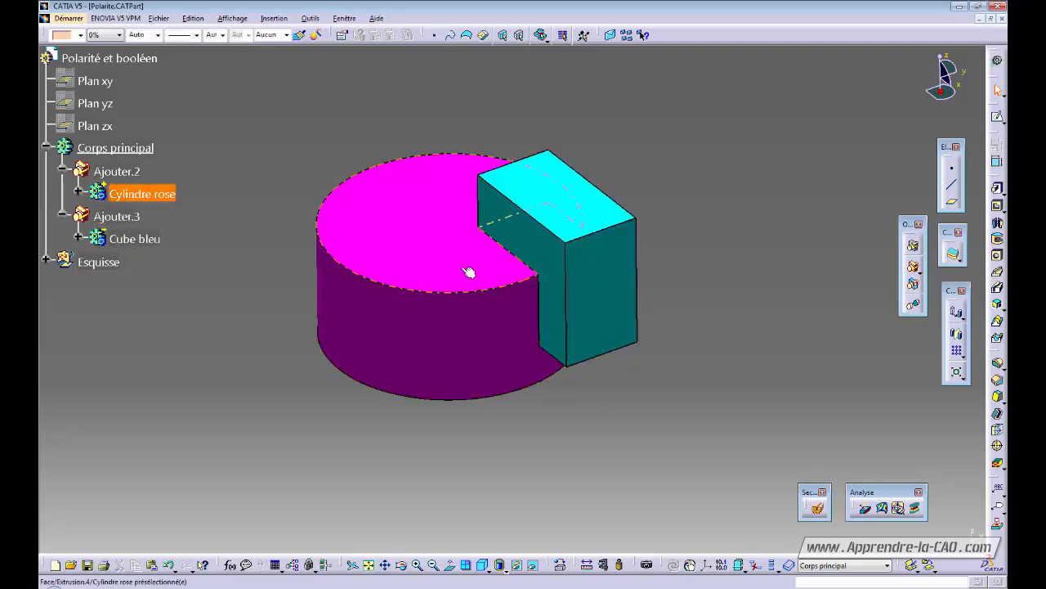
{"action": "left_click", "coordinate": [509, 230]}
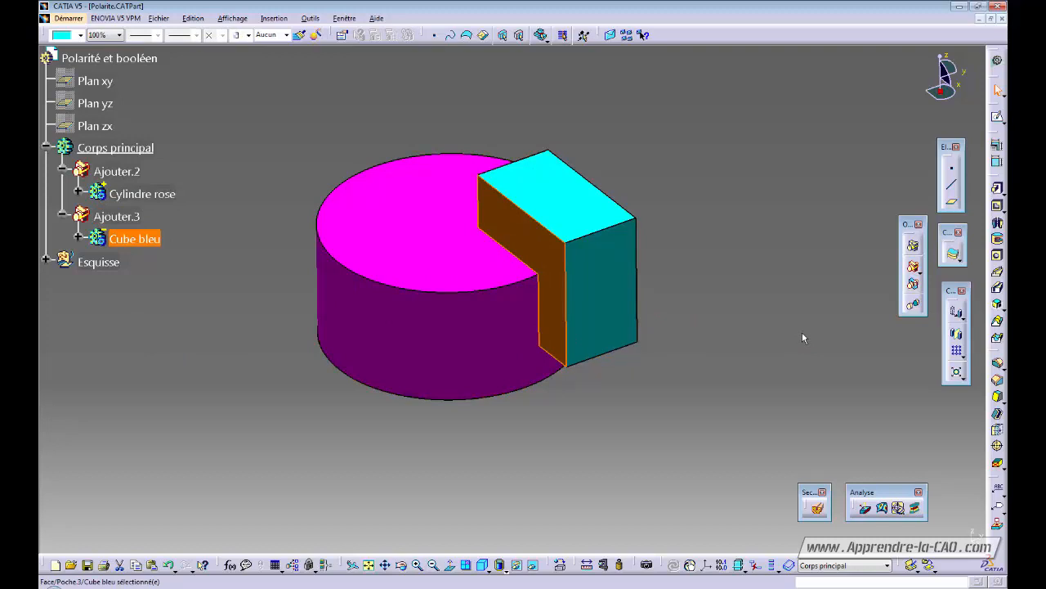
{"action": "left_click", "coordinate": [264, 188]}
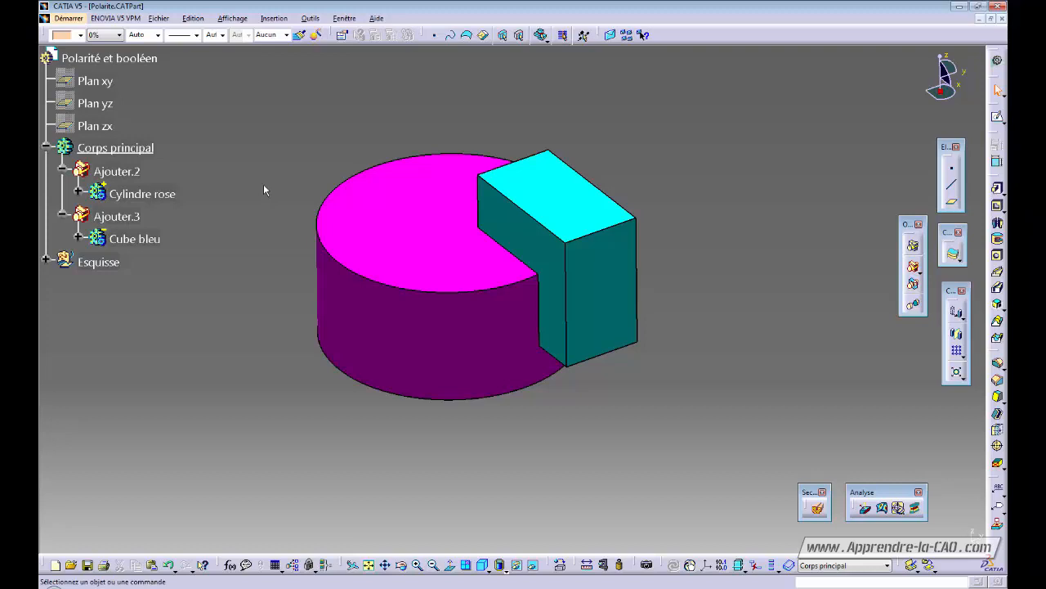
Undo the additions of Cube bleu and Cylindre rose to Corps principal, and clear the selection.
{"action": "key", "text": "ctrl+z"}
{"action": "key", "text": "ctrl+z"}
{"action": "key", "text": "ctrl+z"}
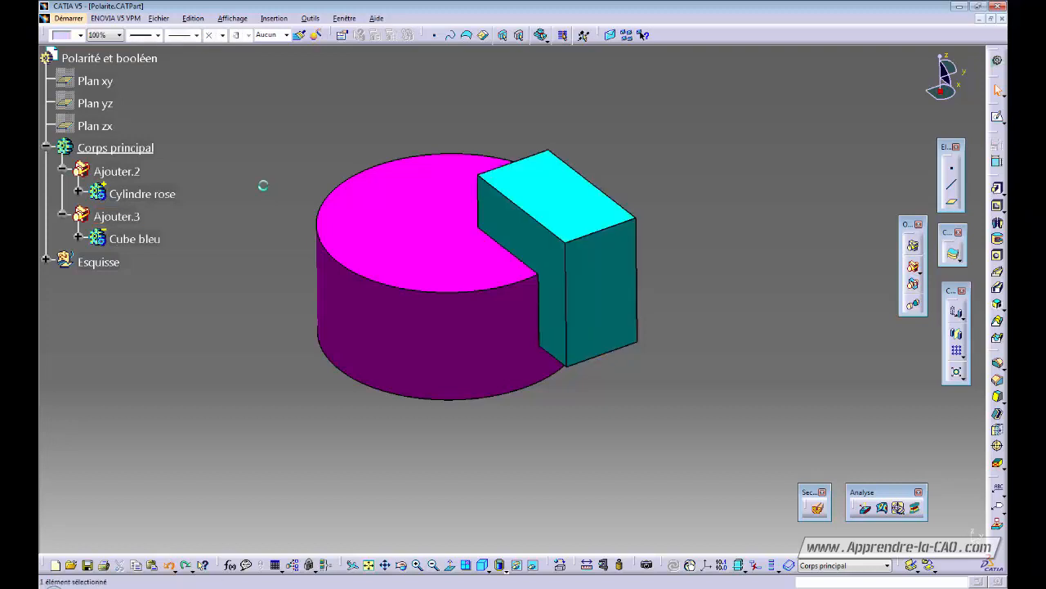
{"action": "key", "text": "ctrl+z"}
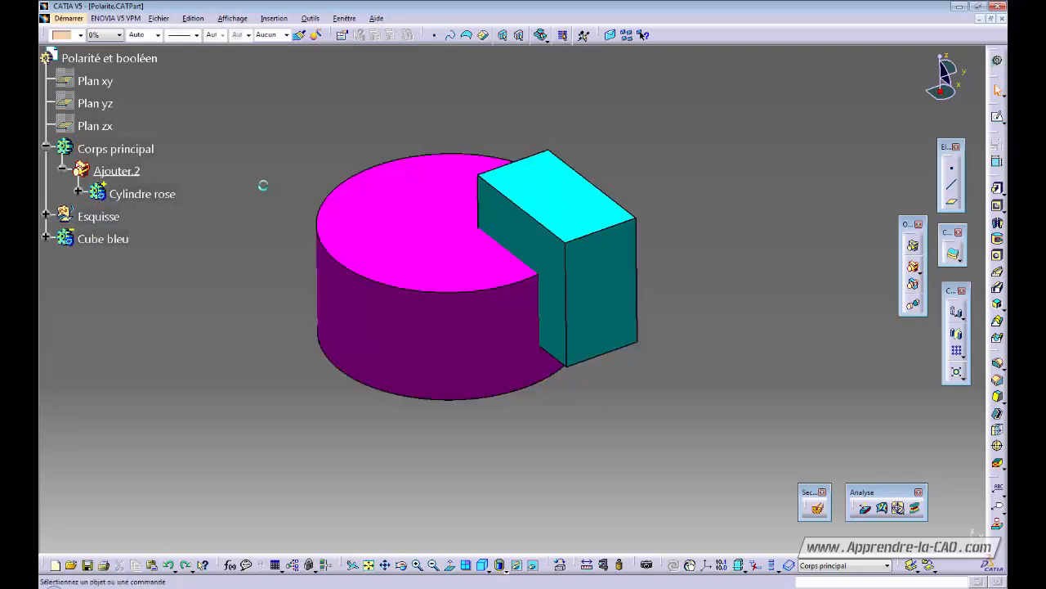
{"action": "key", "text": "ctrl+z"}
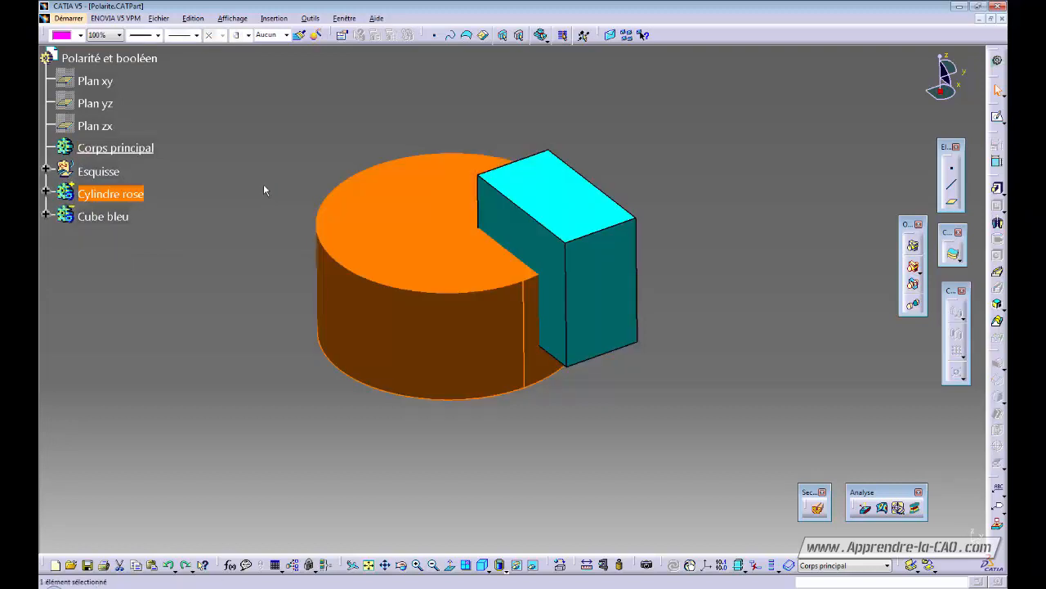
{"action": "left_click", "coordinate": [471, 103]}
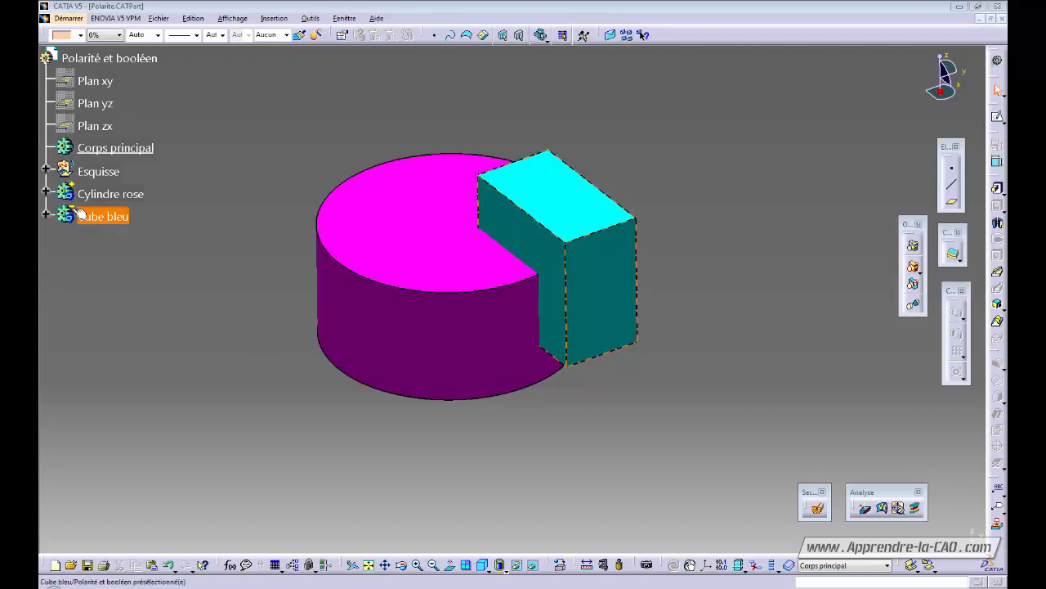
Expand the Cube bleu body in the tree and define it as the work object.
{"action": "left_click", "coordinate": [46, 216]}
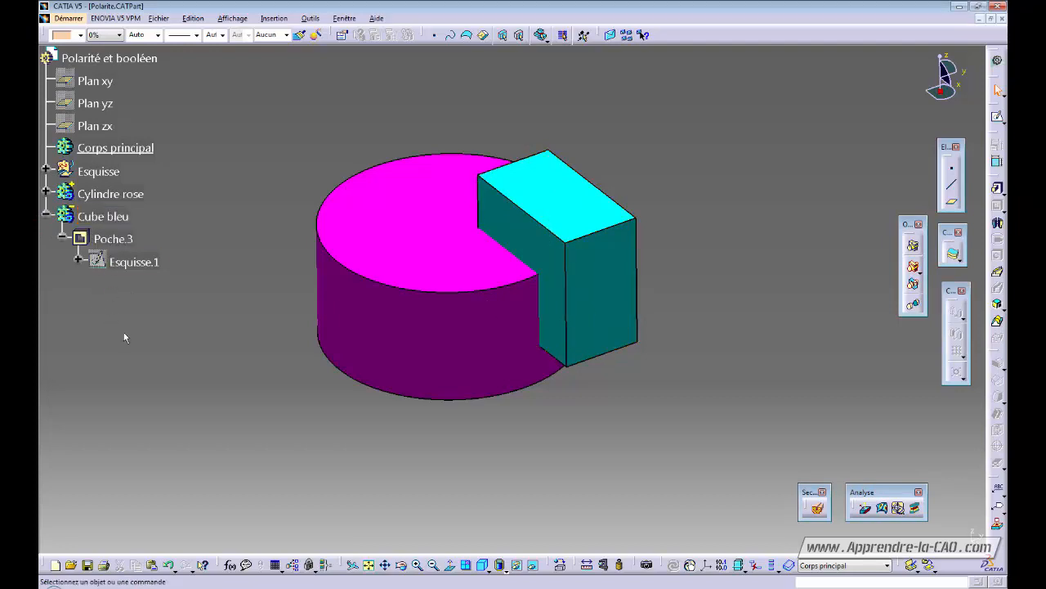
{"action": "left_click", "coordinate": [524, 242]}
{"action": "right_click", "coordinate": [104, 216]}
{"action": "left_click", "coordinate": [164, 297]}
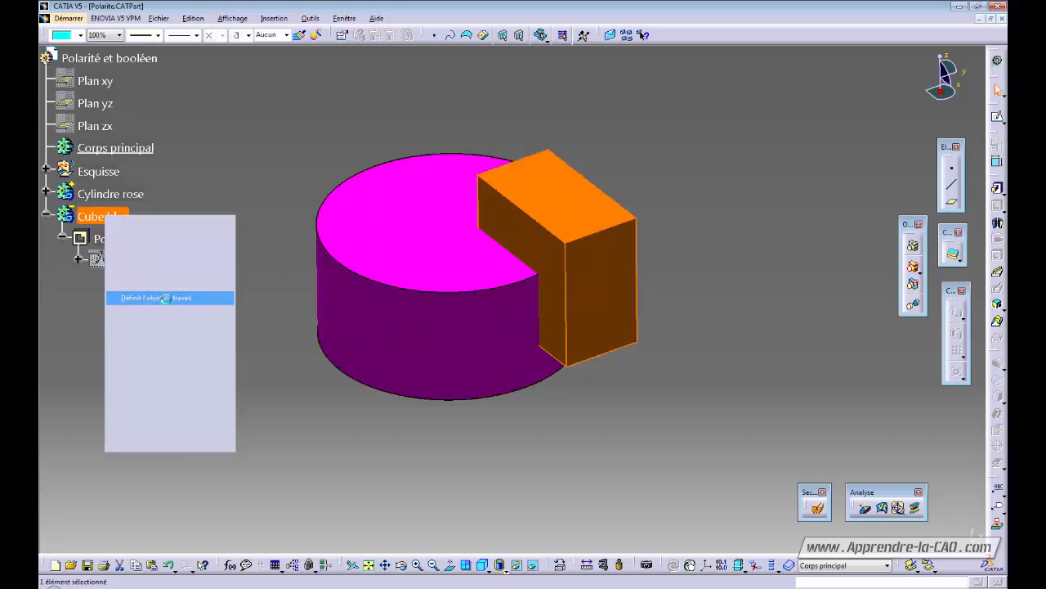
Sketch a circle on the blue cube's front face, centred near its middle at the cylinder's top edge, and exit the sketch.
{"action": "left_click", "coordinate": [549, 273]}
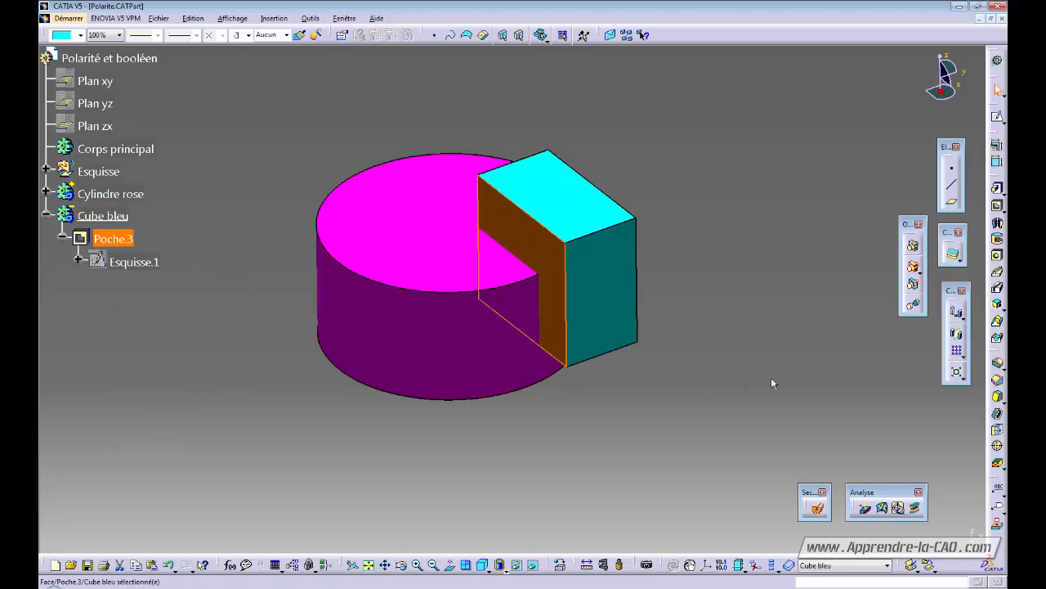
{"action": "left_click", "coordinate": [999, 117]}
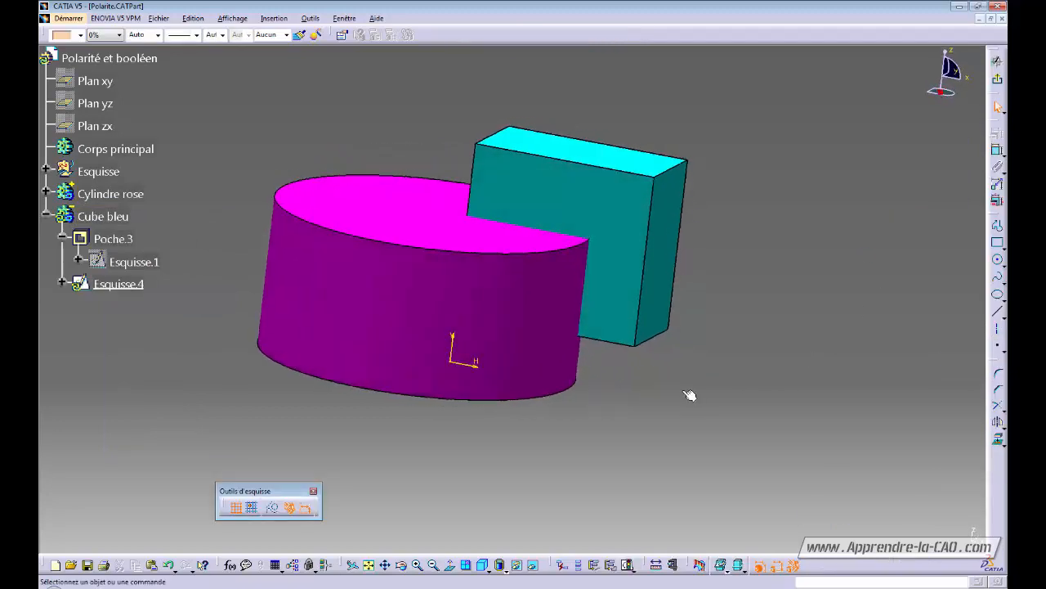
{"action": "left_click", "coordinate": [999, 259]}
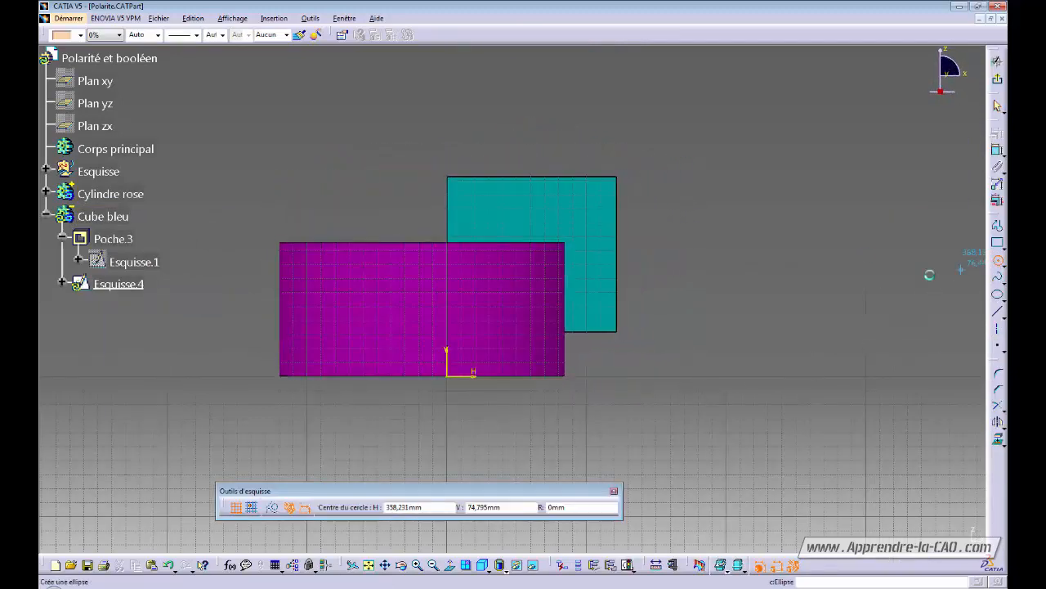
{"action": "left_click", "coordinate": [524, 241]}
{"action": "left_click", "coordinate": [499, 218]}
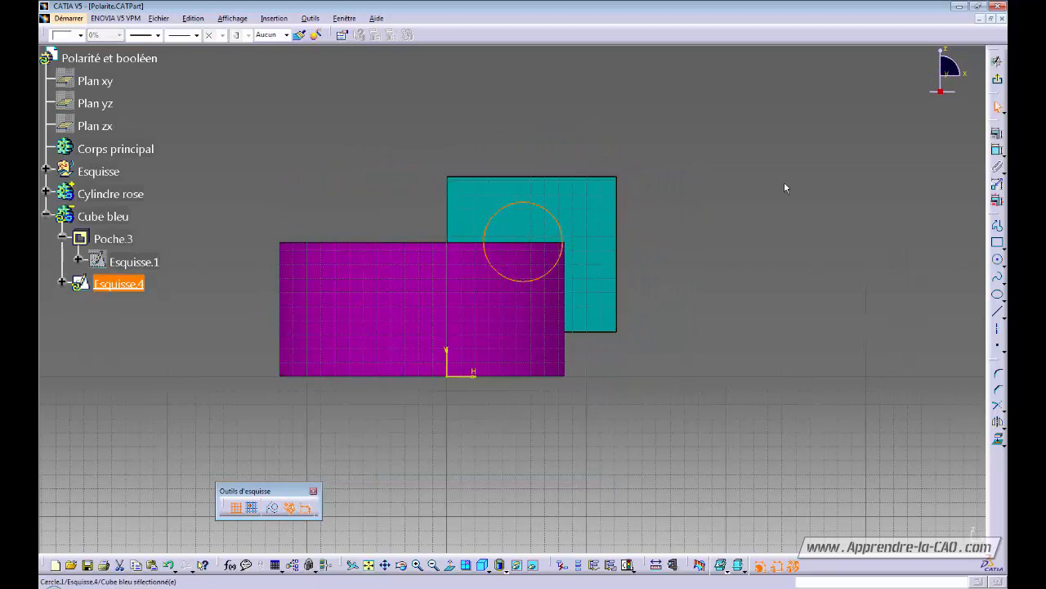
{"action": "left_click", "coordinate": [998, 79]}
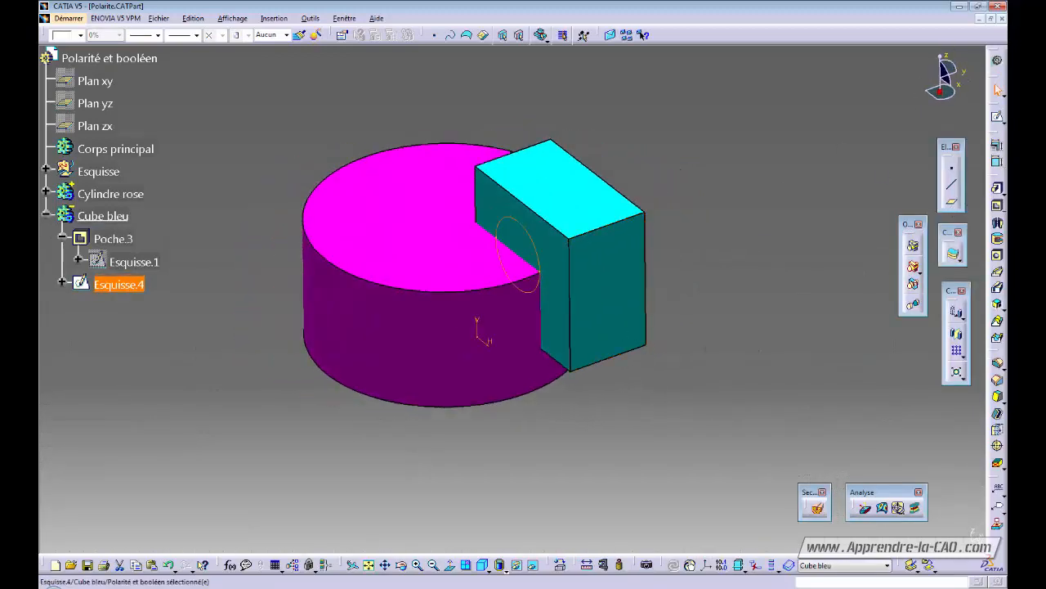
Try to extrude the circle sketch by 143 mm within the Cube bleu body.
{"action": "left_click", "coordinate": [998, 189]}
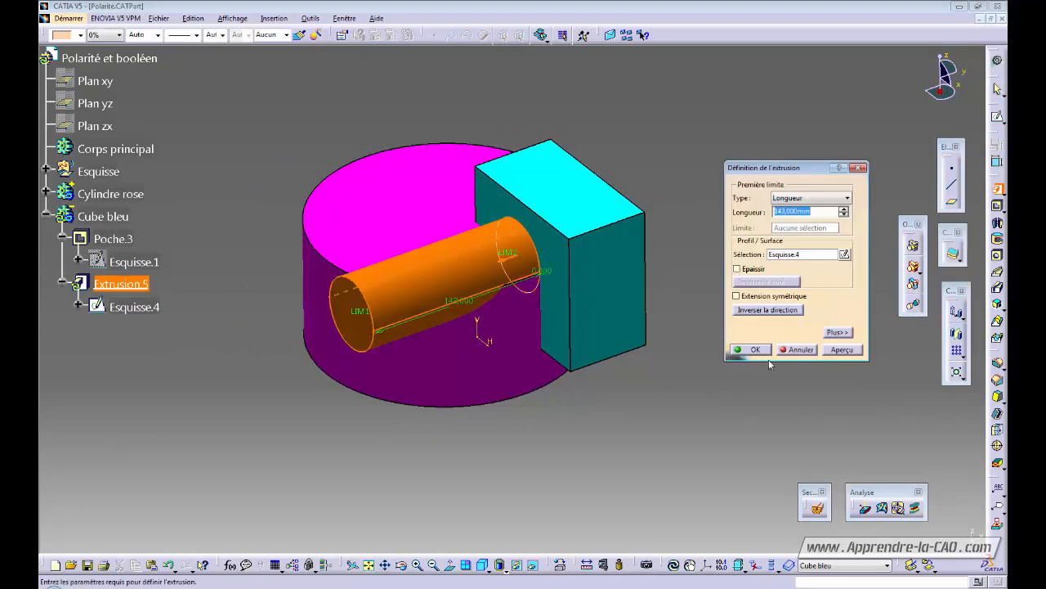
{"action": "left_click", "coordinate": [757, 349]}
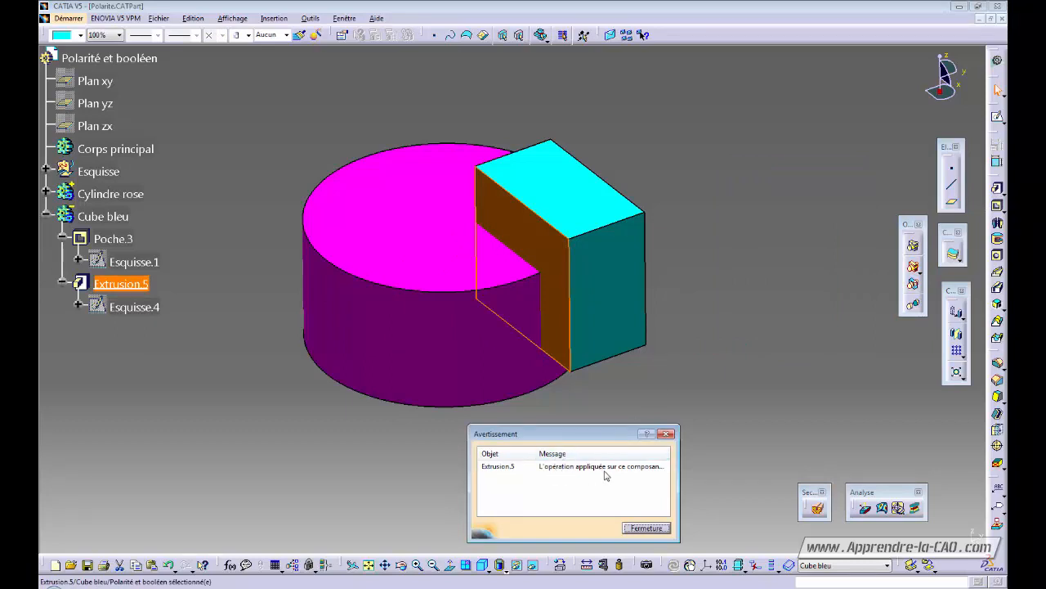
{"action": "left_click_drag", "start_coordinate": [679, 470], "coordinate": [855, 467]}
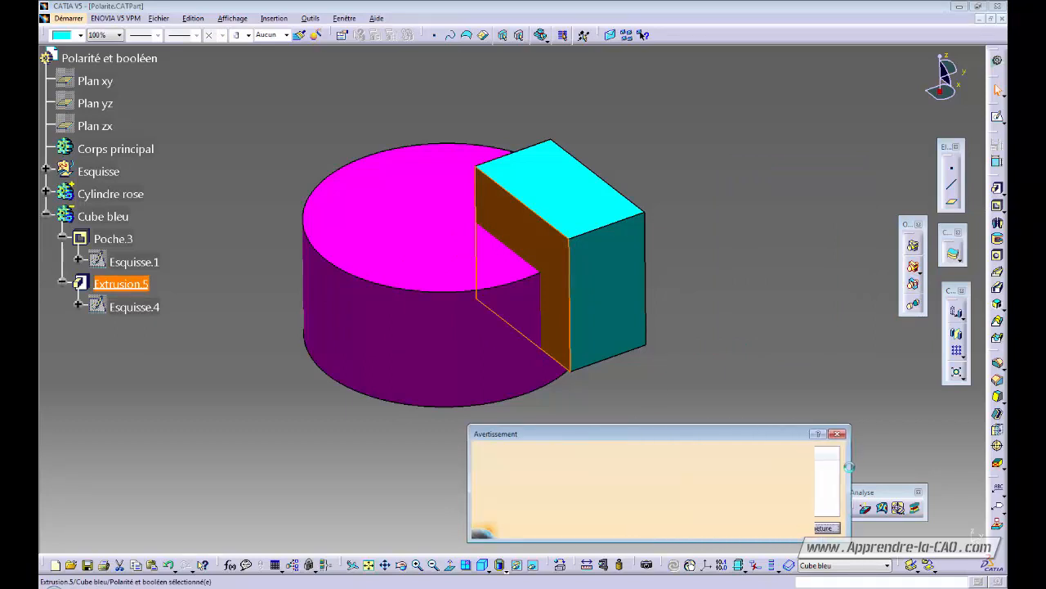
{"action": "left_click_drag", "start_coordinate": [670, 450], "coordinate": [718, 454]}
{"action": "left_click", "coordinate": [819, 528]}
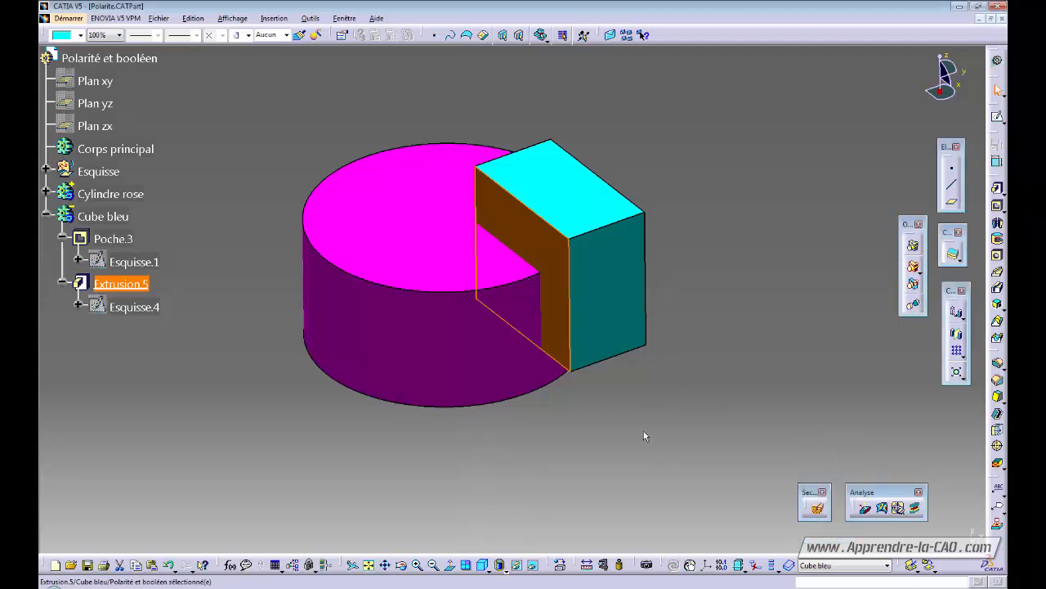
{"action": "left_click", "coordinate": [607, 396]}
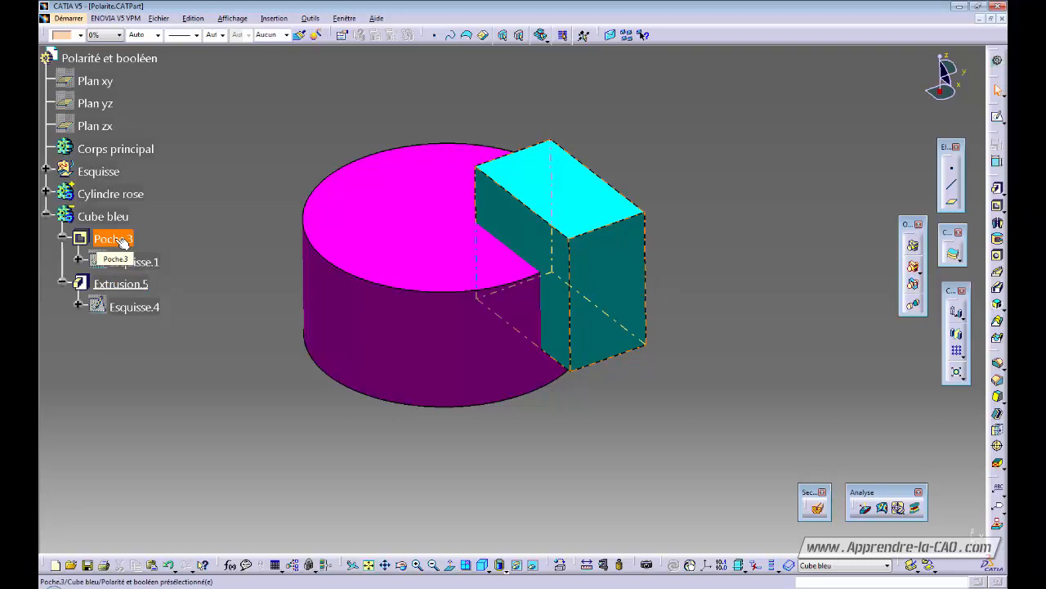
Delete the extrusion from the Cube bleu body while keeping its circle sketch.
{"action": "left_click", "coordinate": [145, 288]}
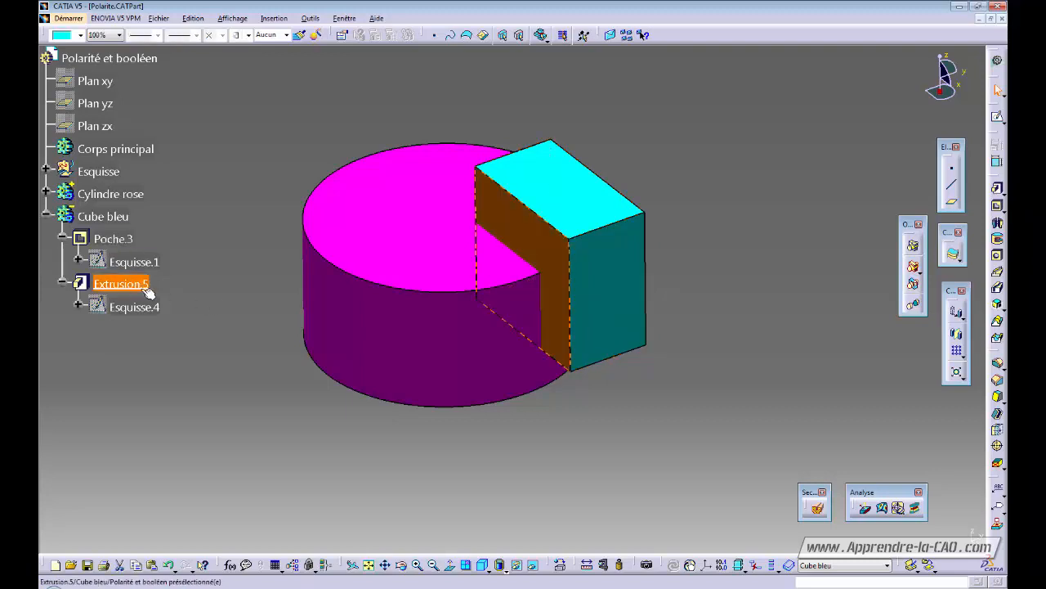
{"action": "key", "text": "Delete"}
{"action": "key", "text": "Return"}
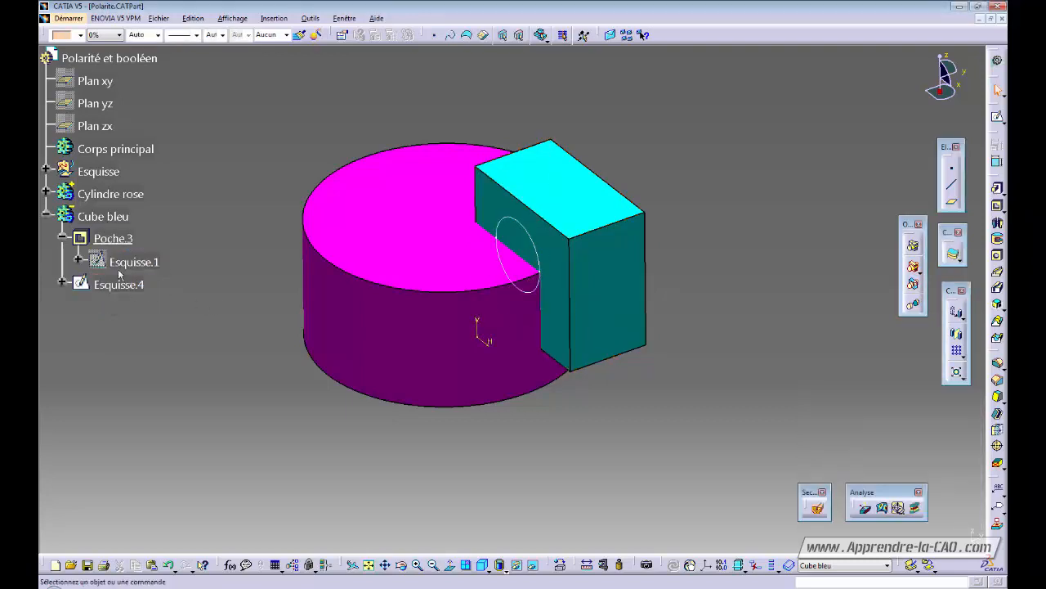
Create a 143 mm deep pocket in Cube bleu from the circle sketch, with its direction reversed to point away from the cube.
{"action": "left_click", "coordinate": [122, 286]}
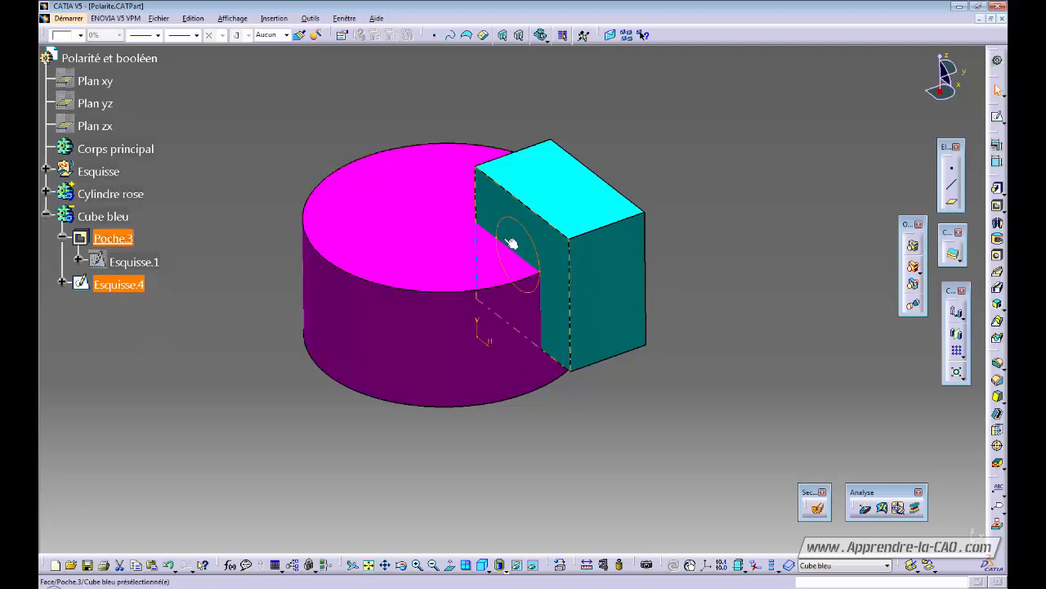
{"action": "left_click", "coordinate": [997, 208]}
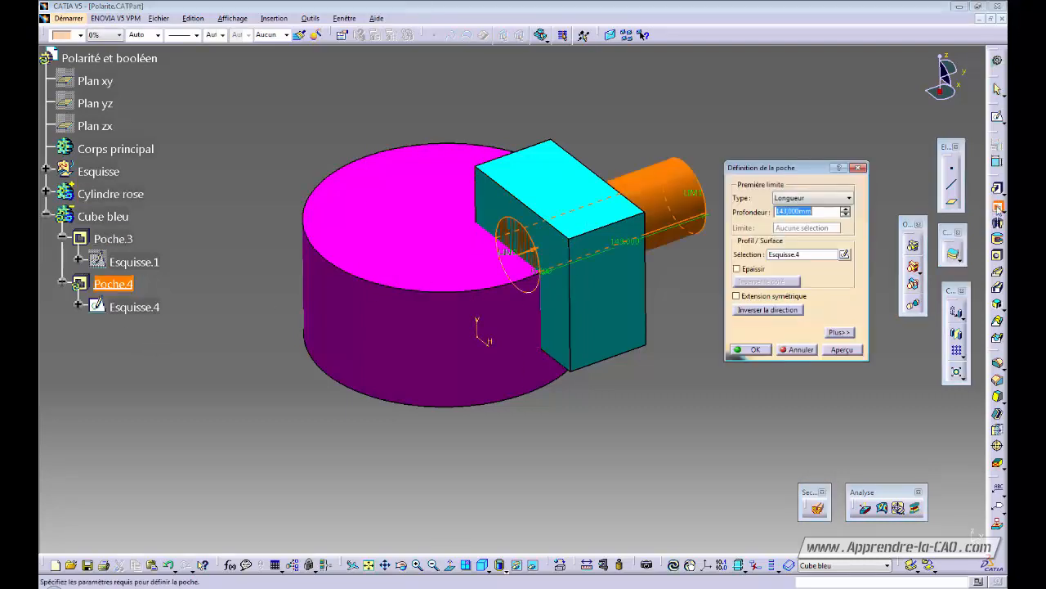
{"action": "left_click", "coordinate": [537, 253]}
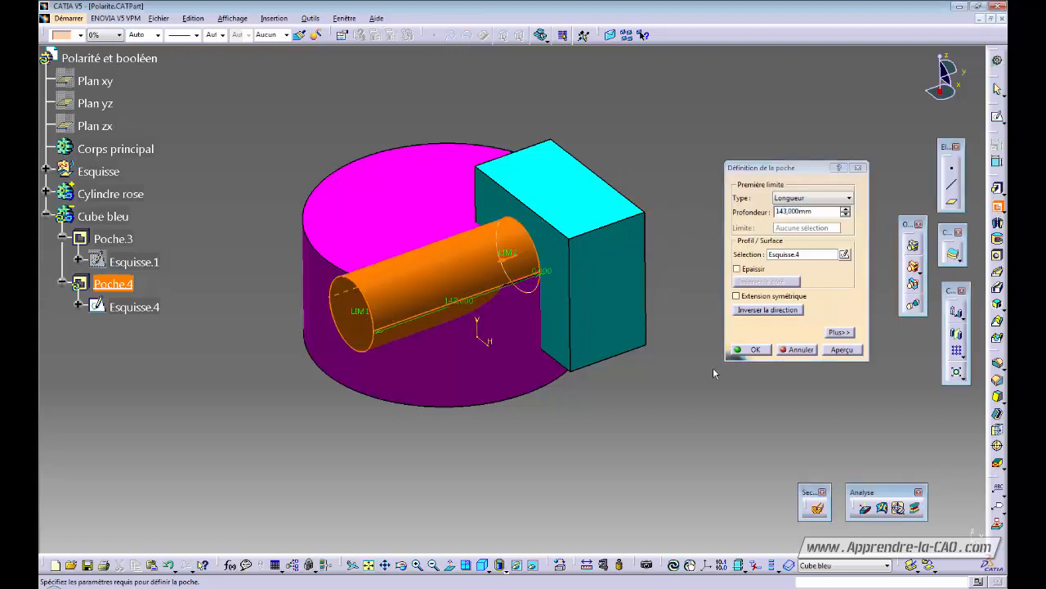
{"action": "left_click", "coordinate": [754, 351]}
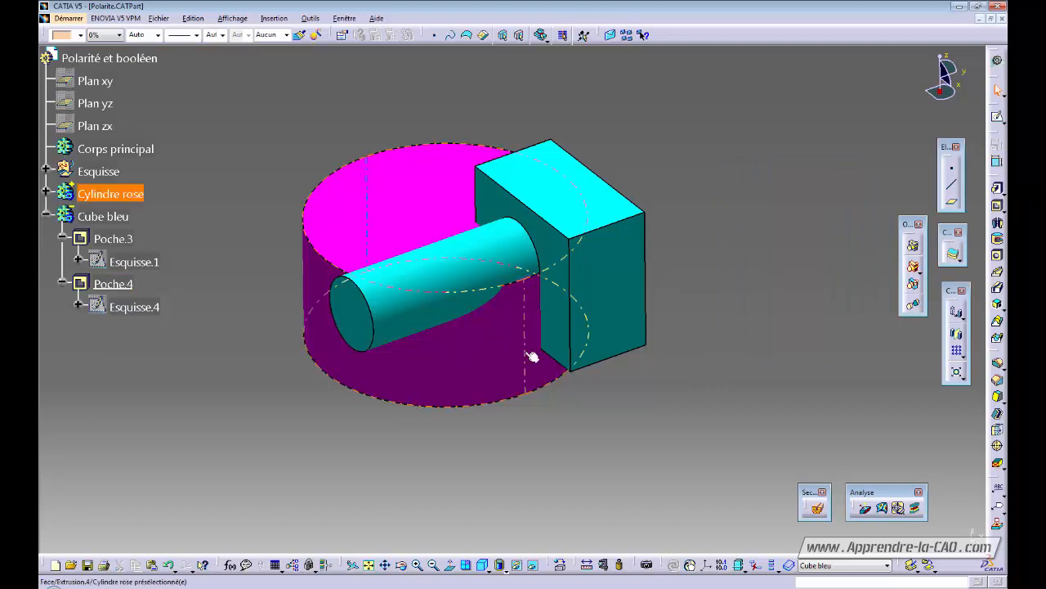
{"action": "middle_click_drag", "start_coordinate": [445, 330], "coordinate": [468, 348]}
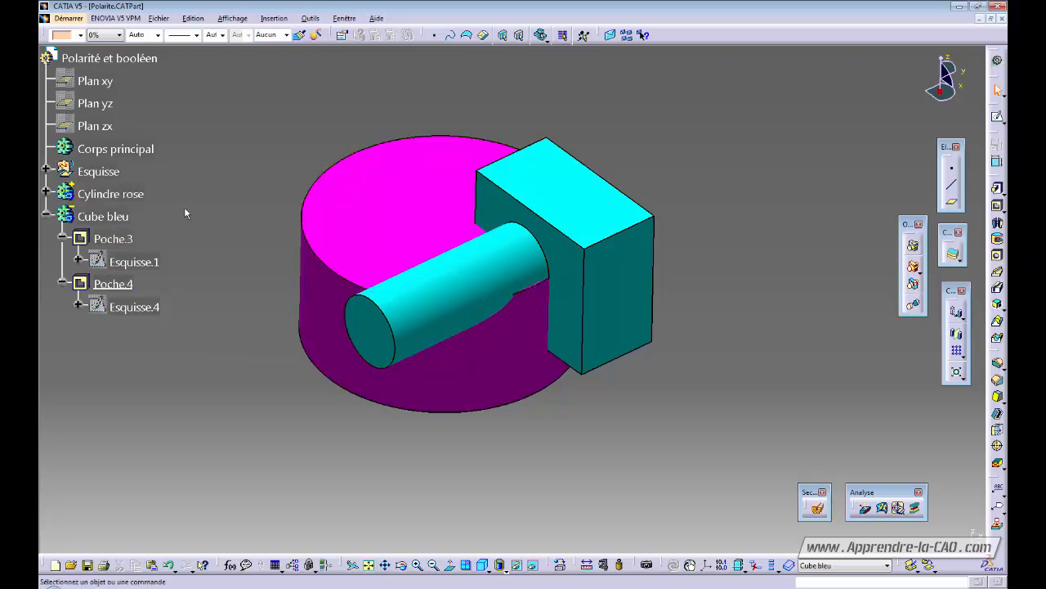
Collapse the Cube bleu body in the tree and define Corps principal as the work object.
{"action": "left_click", "coordinate": [45, 216]}
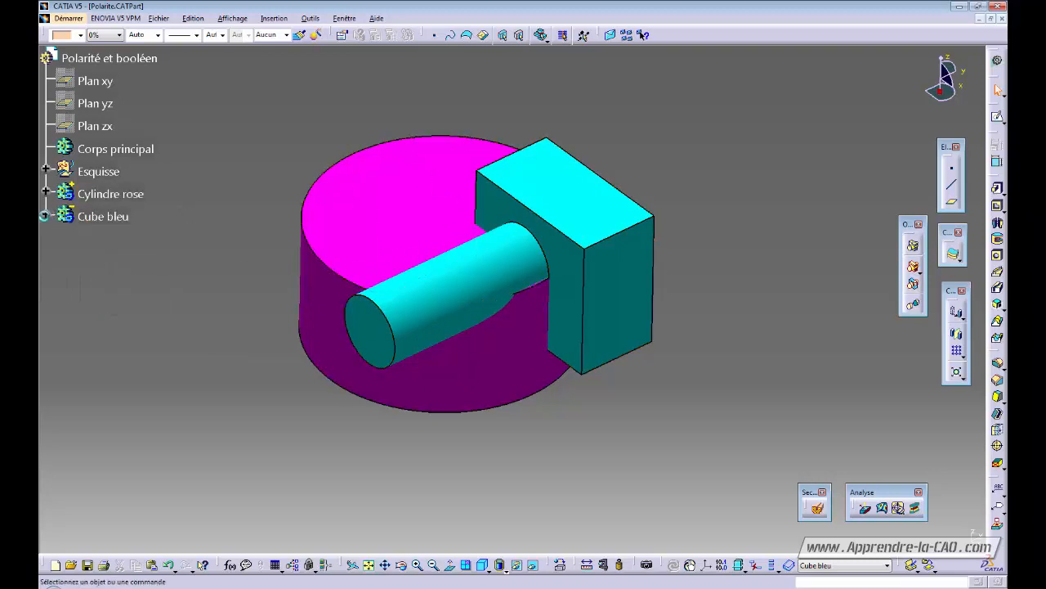
{"action": "right_click", "coordinate": [106, 149]}
{"action": "left_click", "coordinate": [143, 229]}
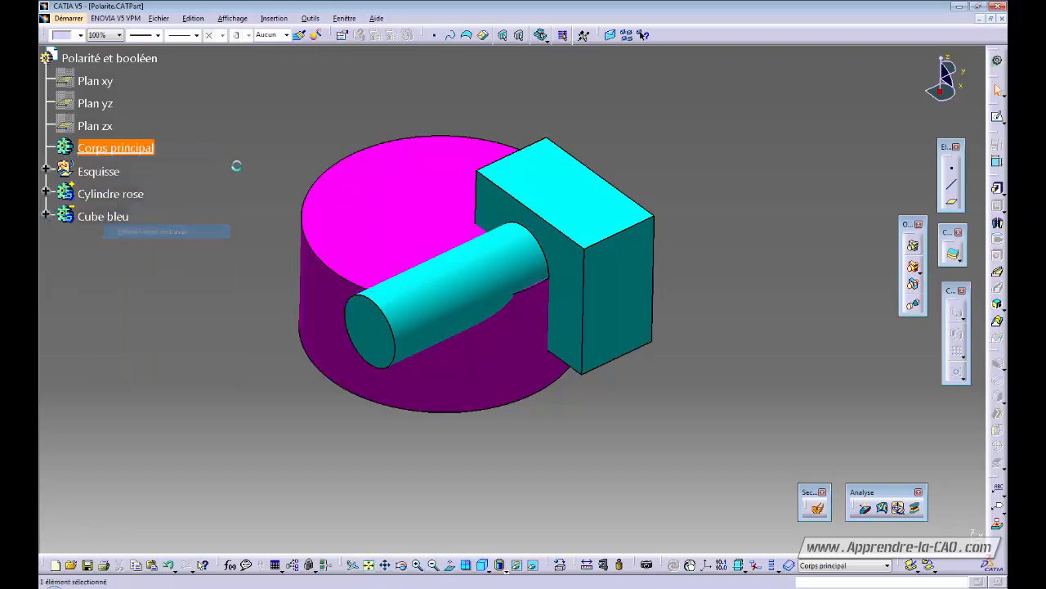
Assemble the Cylindre rose and Cube bleu bodies together into Corps principal, and expand Cube bleu to show its two pockets.
{"action": "left_click", "coordinate": [117, 197]}
{"action": "left_click", "coordinate": [117, 219], "text": "ctrl"}
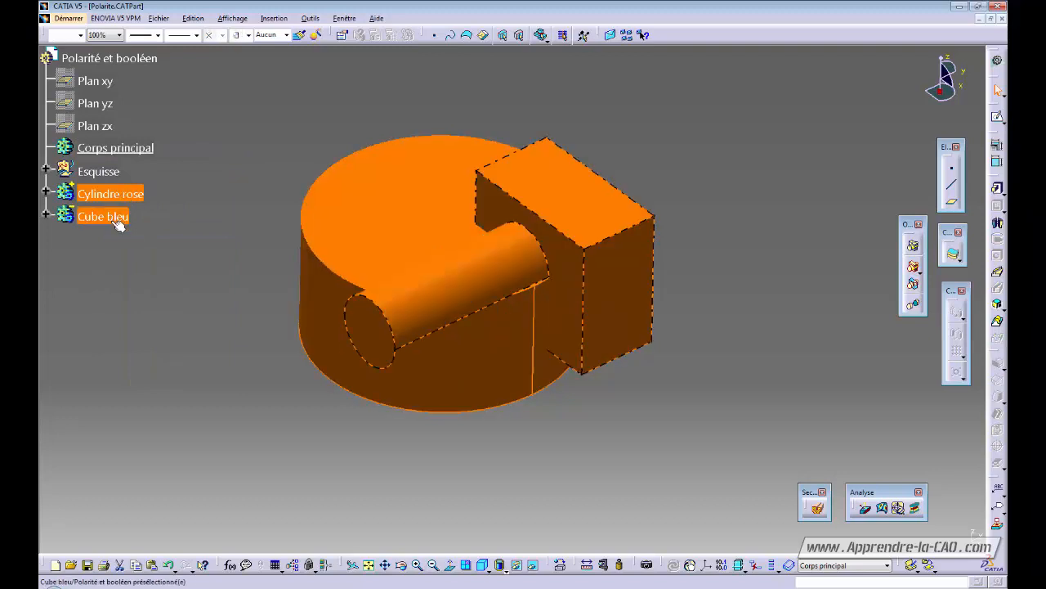
{"action": "right_click", "coordinate": [117, 221]}
{"action": "mouse_move", "coordinate": [180, 446]}
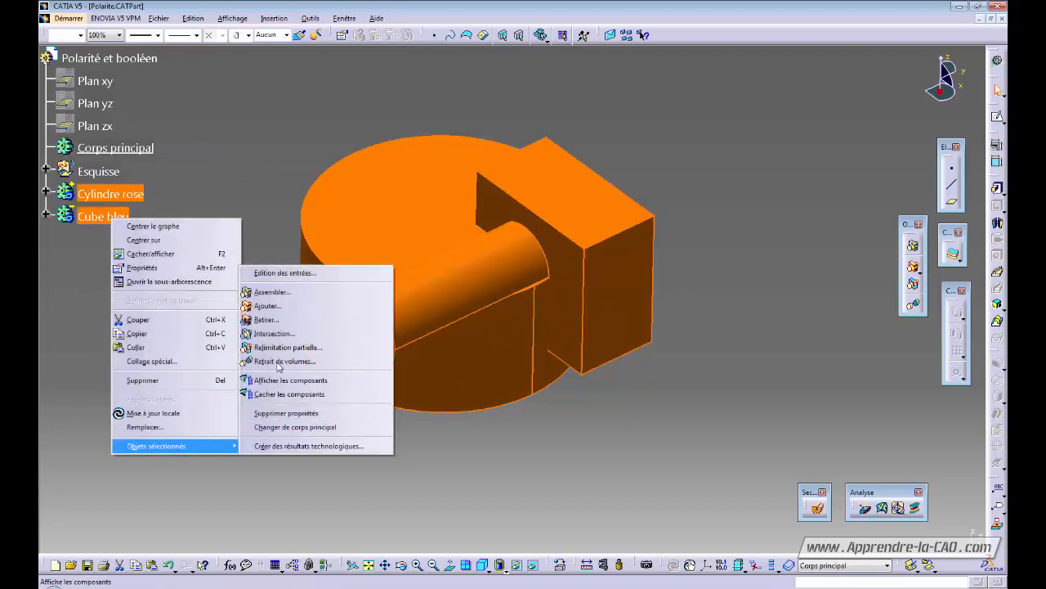
{"action": "left_click", "coordinate": [270, 292]}
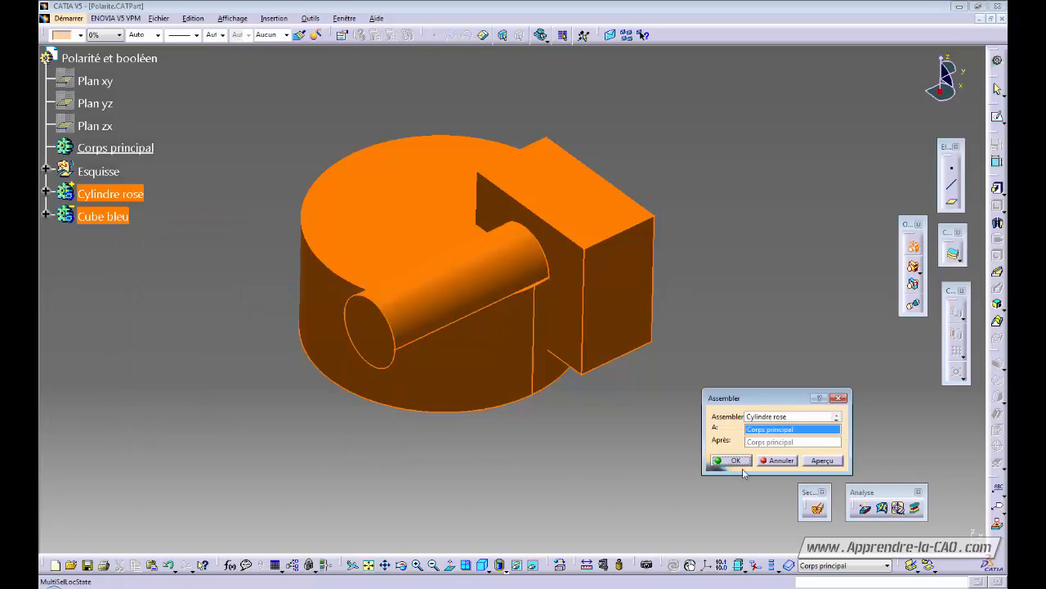
{"action": "left_click", "coordinate": [738, 461]}
{"action": "left_click", "coordinate": [481, 341]}
{"action": "middle_click_drag", "start_coordinate": [481, 341], "coordinate": [474, 413]}
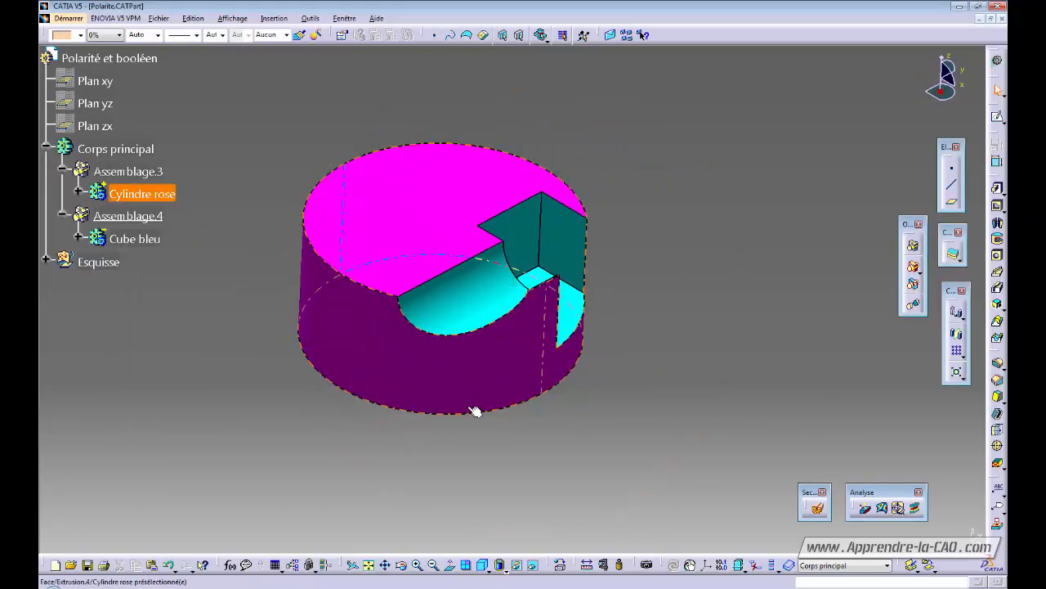
{"action": "left_click", "coordinate": [78, 238]}
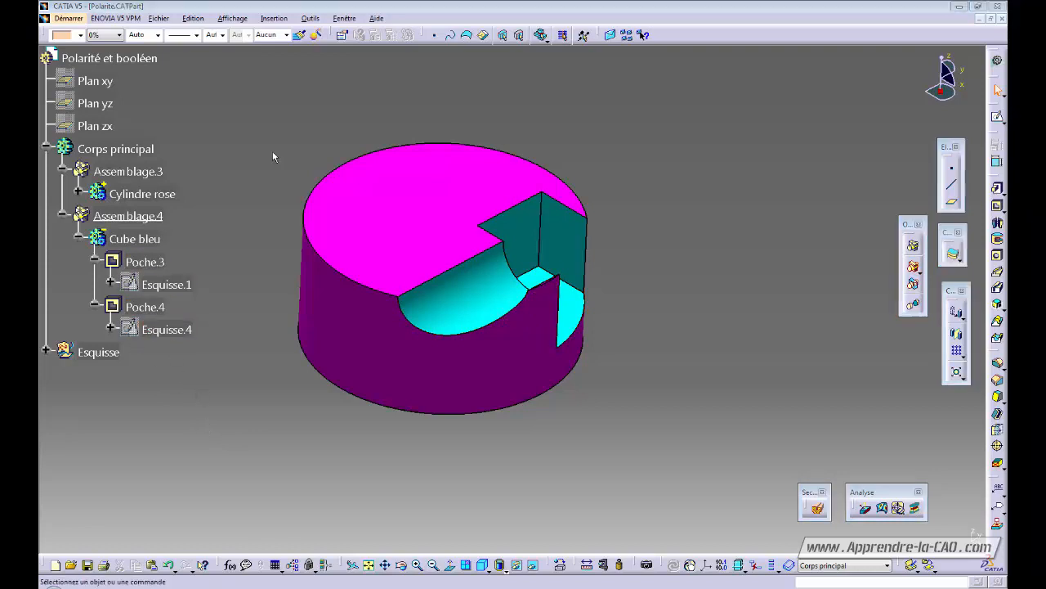
Undo the assembly of Cylindre rose and Cube bleu, and review the Boolean operations offered for the Cube bleu body alone.
{"action": "key", "text": "ctrl+z"}
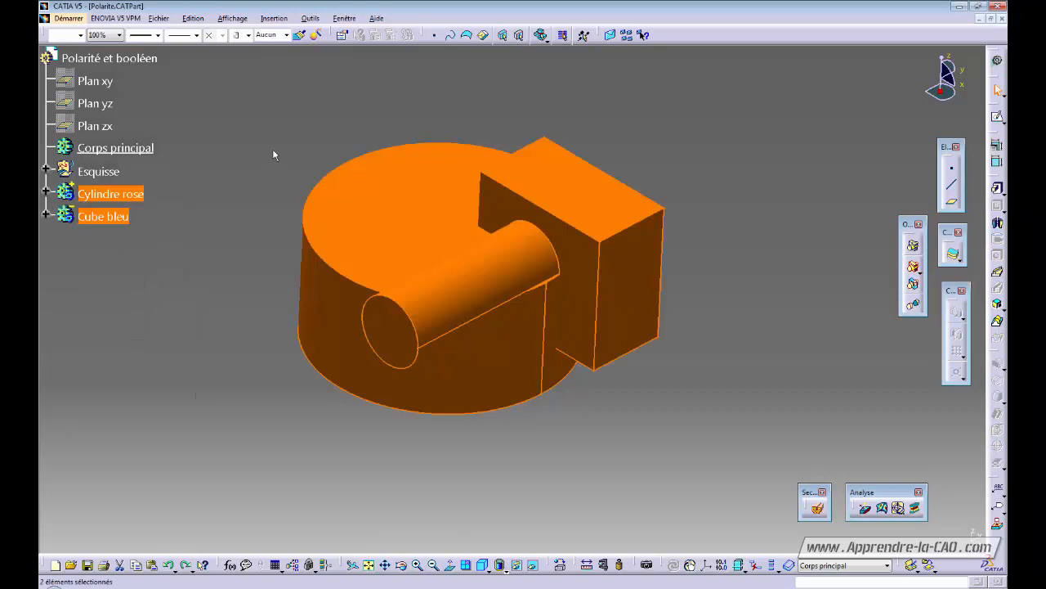
{"action": "right_click", "coordinate": [110, 216]}
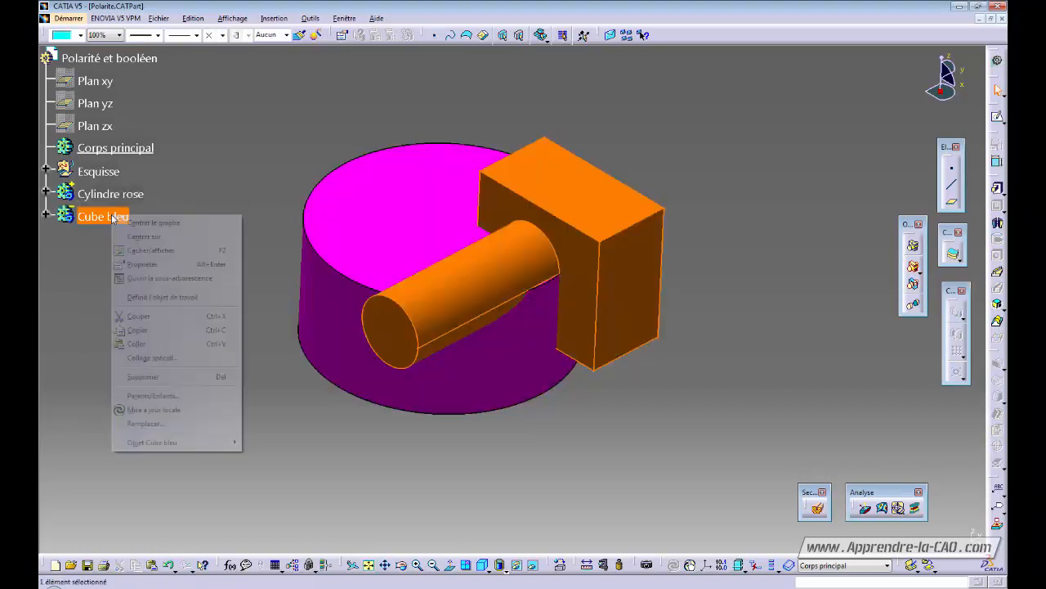
{"action": "mouse_move", "coordinate": [170, 448]}
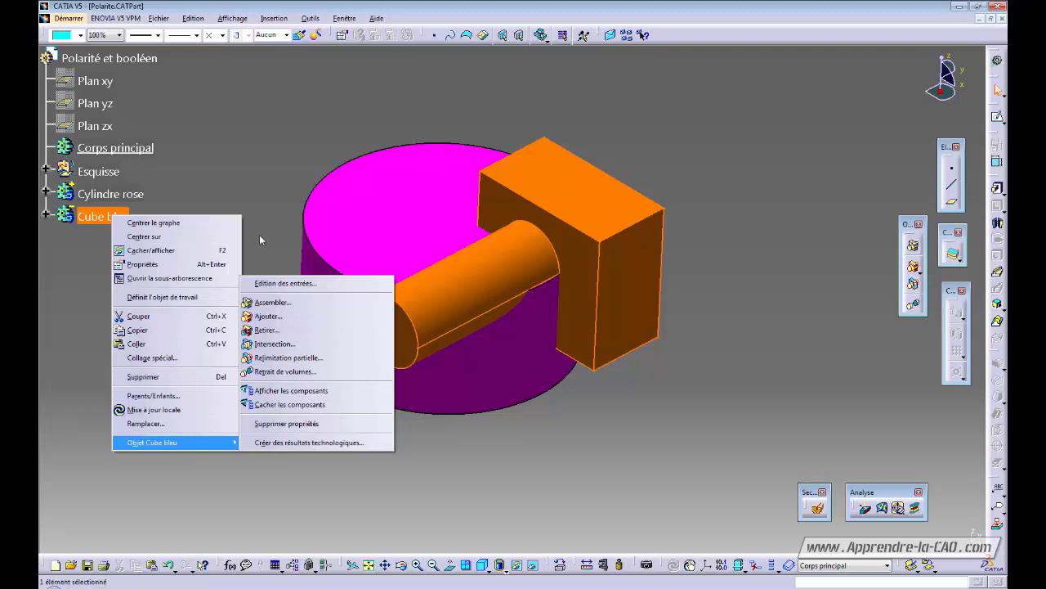
{"action": "left_click", "coordinate": [275, 188]}
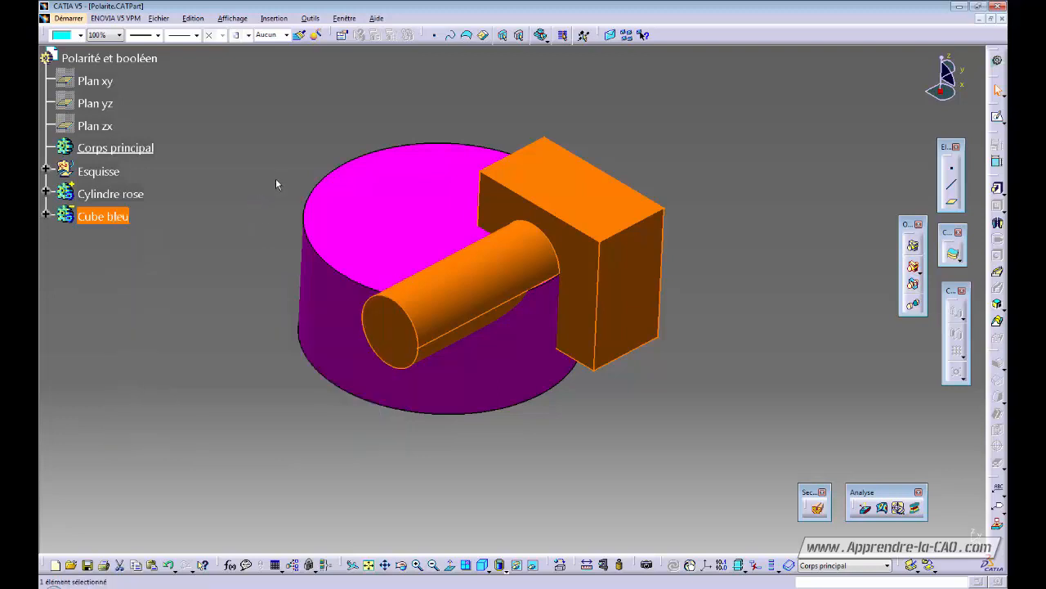
{"action": "left_click", "coordinate": [643, 424]}
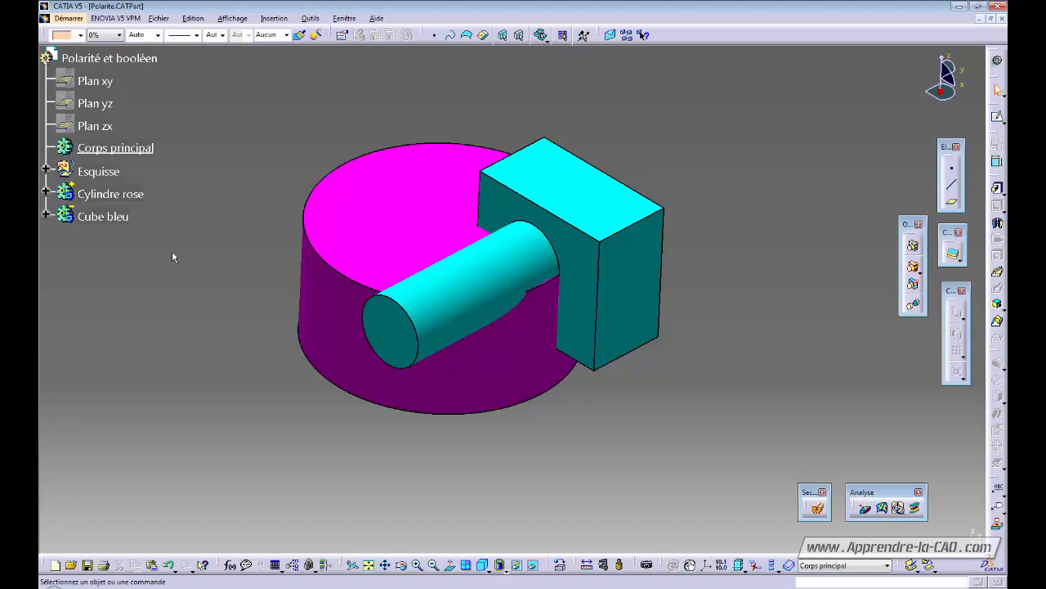
Select the Cylindre rose and Cube bleu bodies together and review the Boolean operations offered for both.
{"action": "left_click", "coordinate": [115, 196]}
{"action": "left_click", "coordinate": [118, 217], "text": "ctrl"}
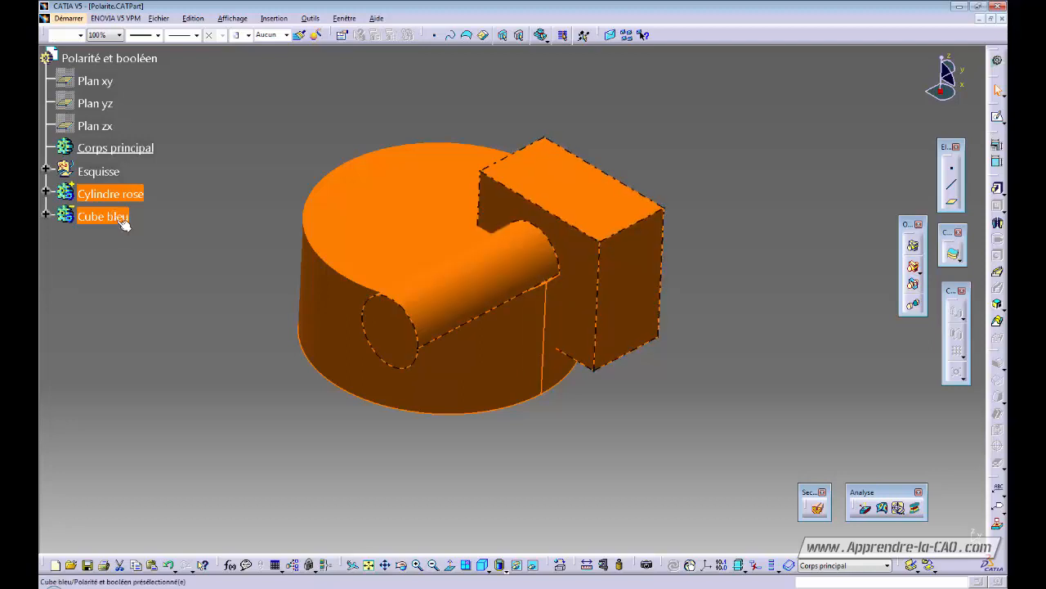
{"action": "right_click", "coordinate": [116, 217]}
{"action": "mouse_move", "coordinate": [196, 448]}
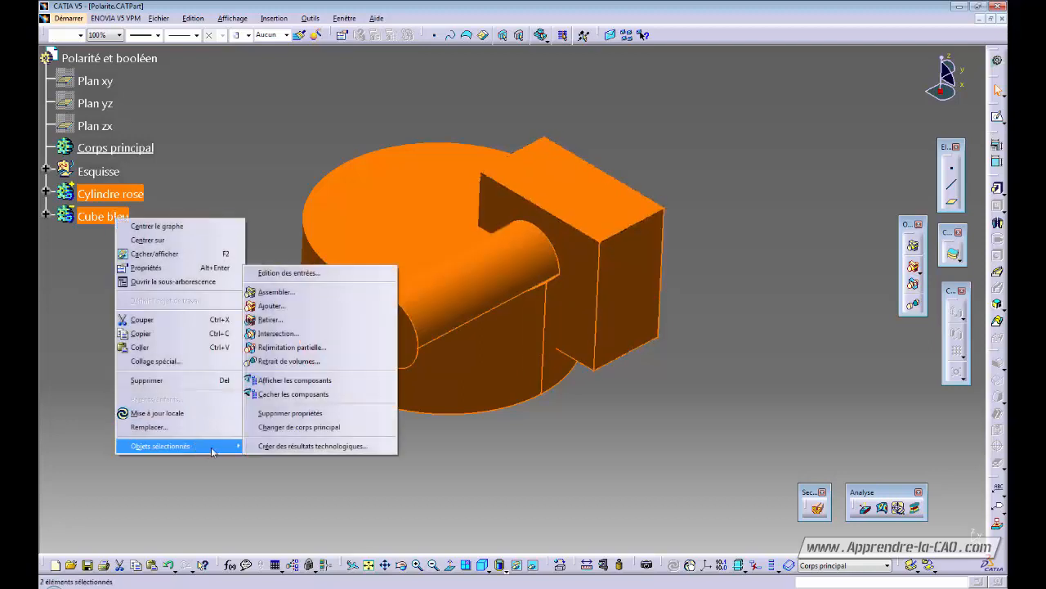
{"action": "left_click", "coordinate": [248, 172]}
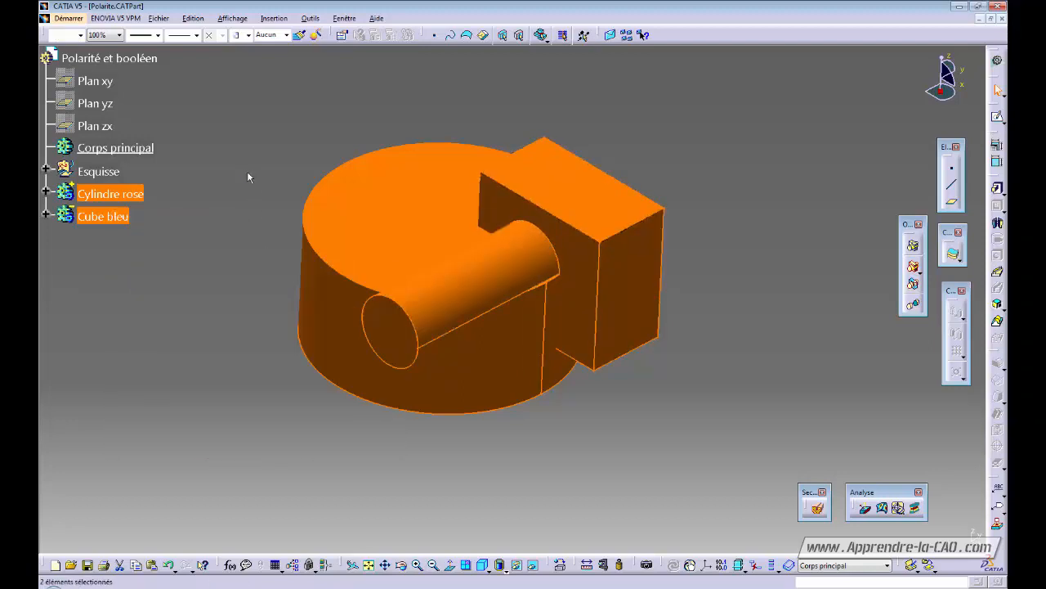